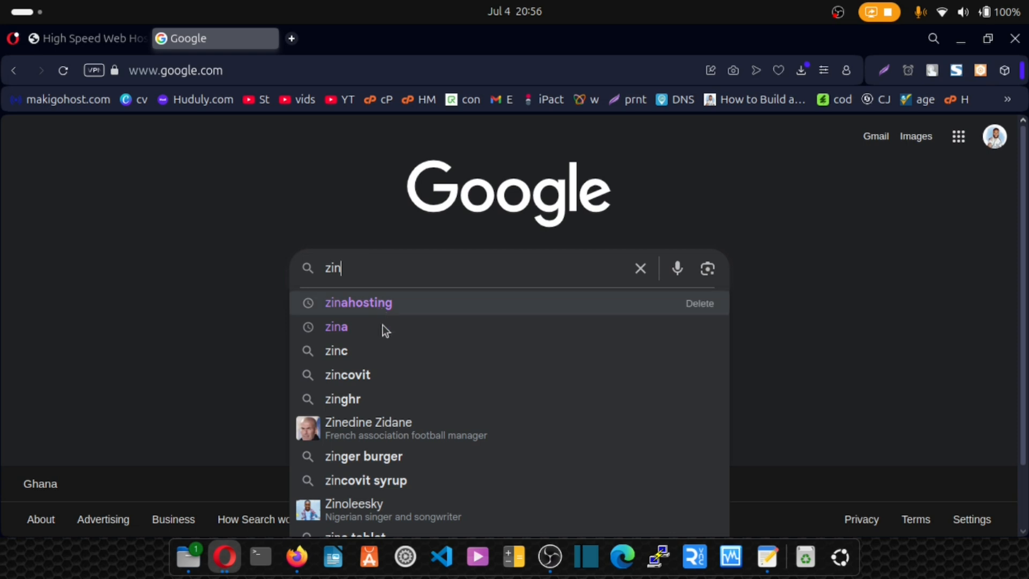
- Search Google for zinahosting and look over the first results
{"action": "left_click", "coordinate": [385, 305]}
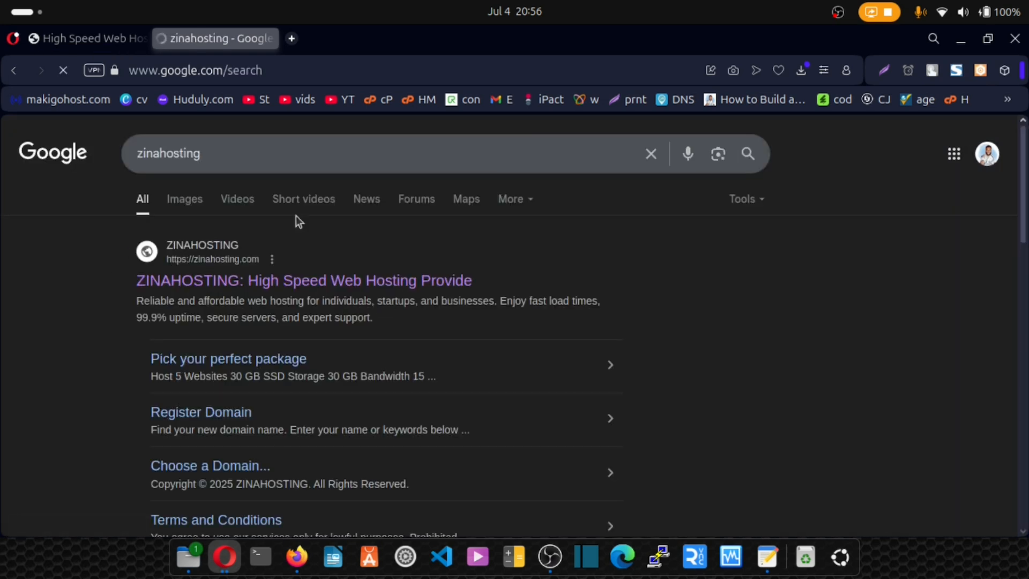
{"action": "scroll", "coordinate": [315, 276], "scroll_direction": "down", "scroll_amount": 4}
{"action": "scroll", "coordinate": [315, 276], "scroll_direction": "up", "scroll_amount": 4}
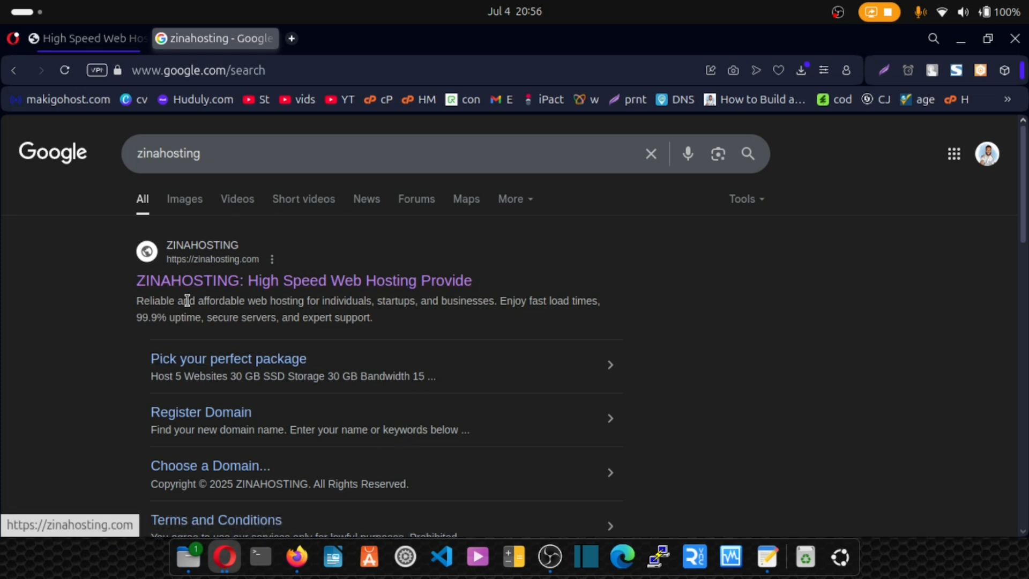
- Open the source details of the ZINAHOSTING search result and highlight the sentence about when zinahosting.com was first indexed
{"action": "left_click", "coordinate": [272, 259]}
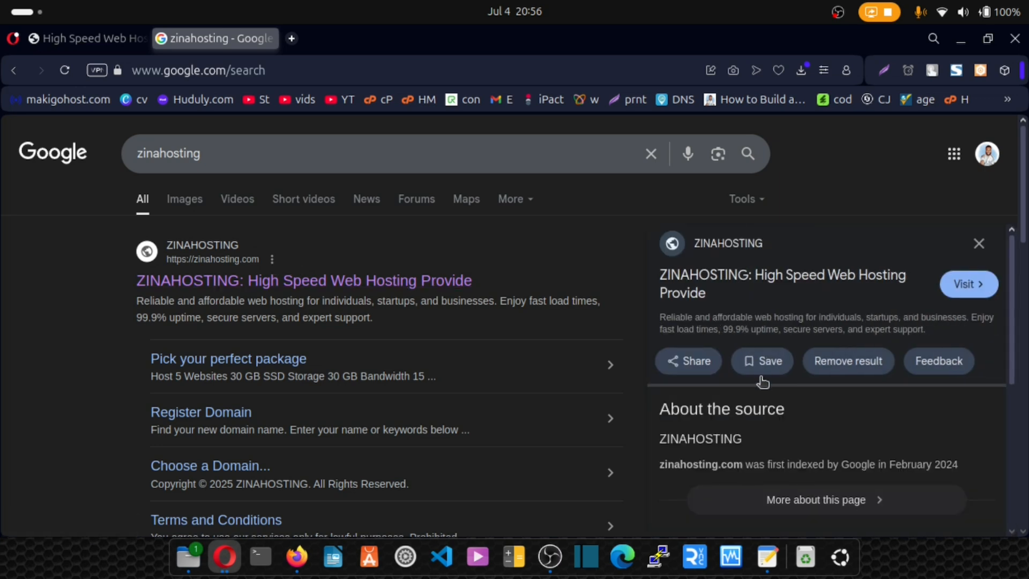
{"action": "scroll", "coordinate": [764, 419], "scroll_direction": "down", "scroll_amount": 3}
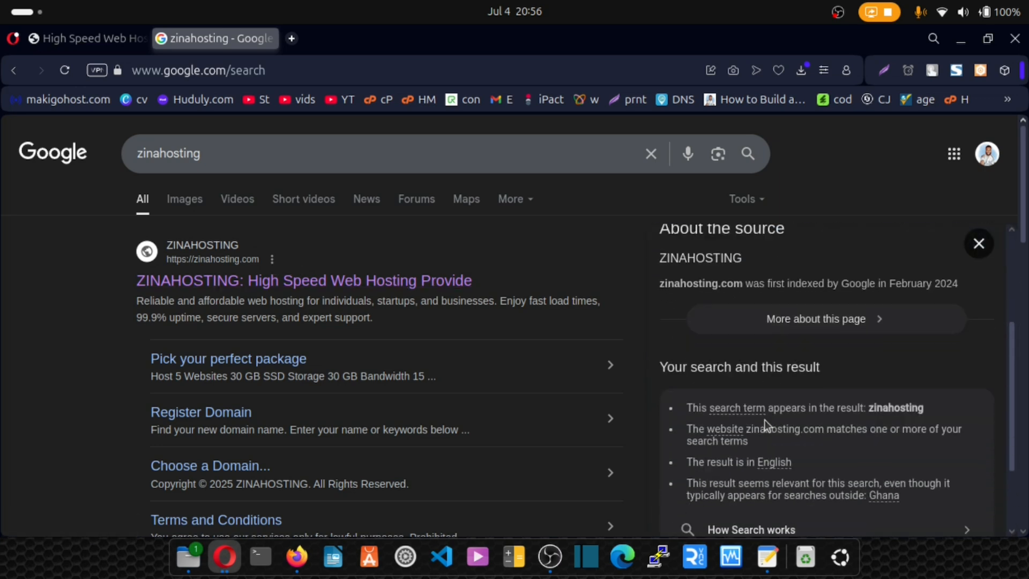
{"action": "left_click_drag", "start_coordinate": [777, 283], "coordinate": [654, 282]}
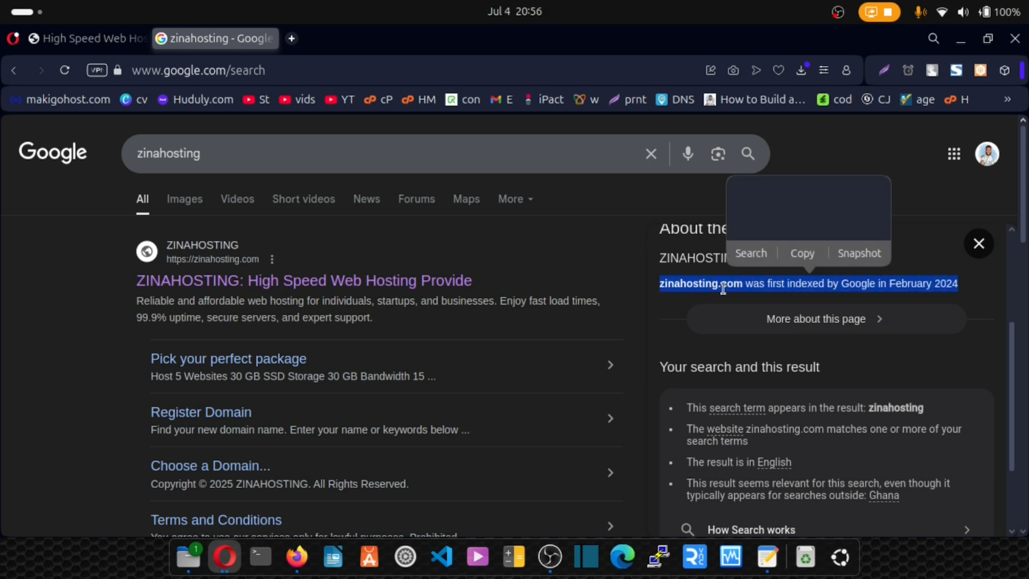
{"action": "left_click", "coordinate": [975, 279]}
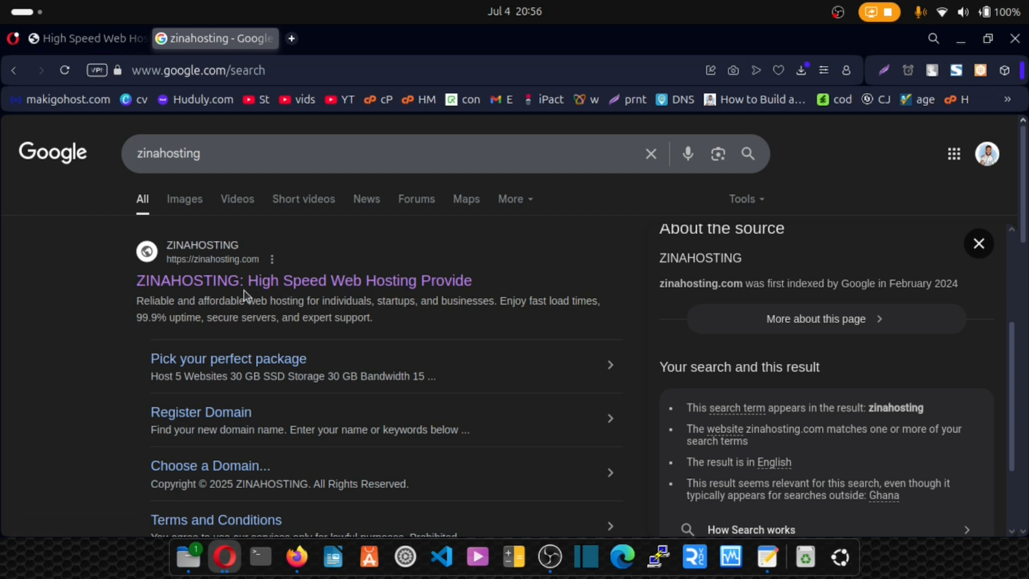
- Review the zinahosting search results down to the end of the page, then clear the search query
{"action": "left_click_drag", "start_coordinate": [234, 158], "coordinate": [139, 156]}
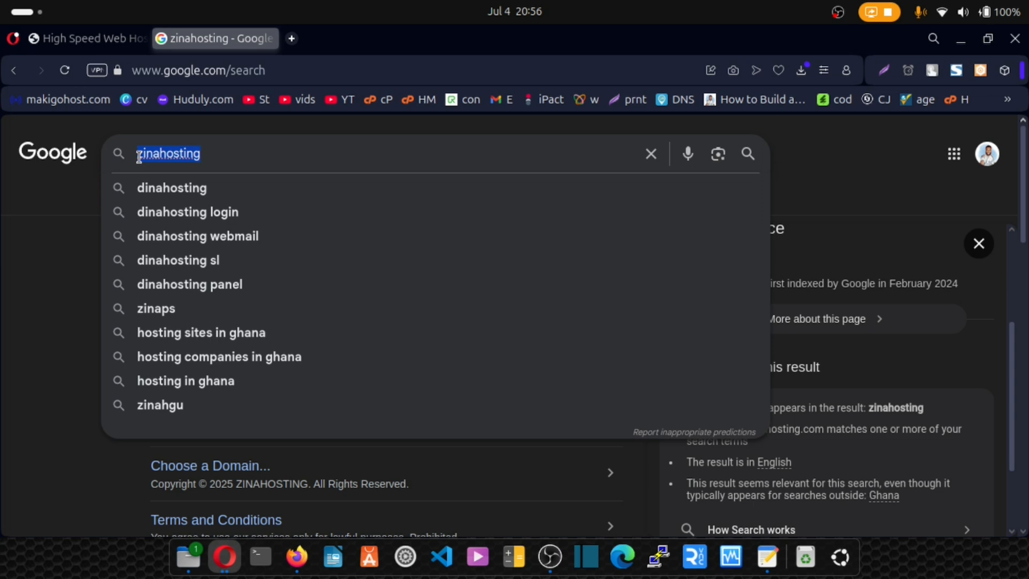
{"action": "left_click", "coordinate": [34, 285]}
{"action": "scroll", "coordinate": [140, 268], "scroll_direction": "down", "scroll_amount": 10}
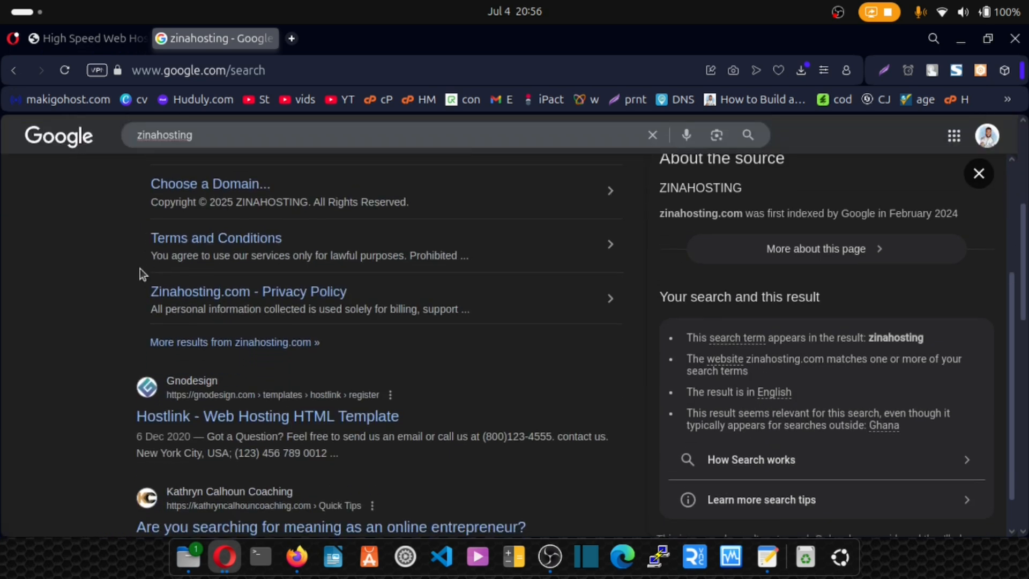
{"action": "scroll", "coordinate": [141, 271], "scroll_direction": "down", "scroll_amount": 7}
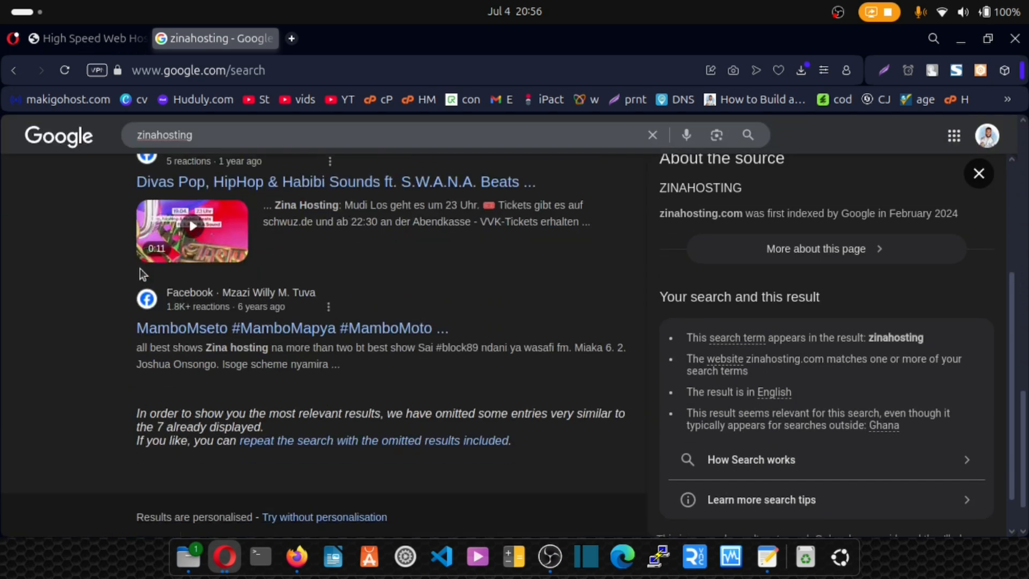
{"action": "scroll", "coordinate": [171, 324], "scroll_direction": "up", "scroll_amount": 18}
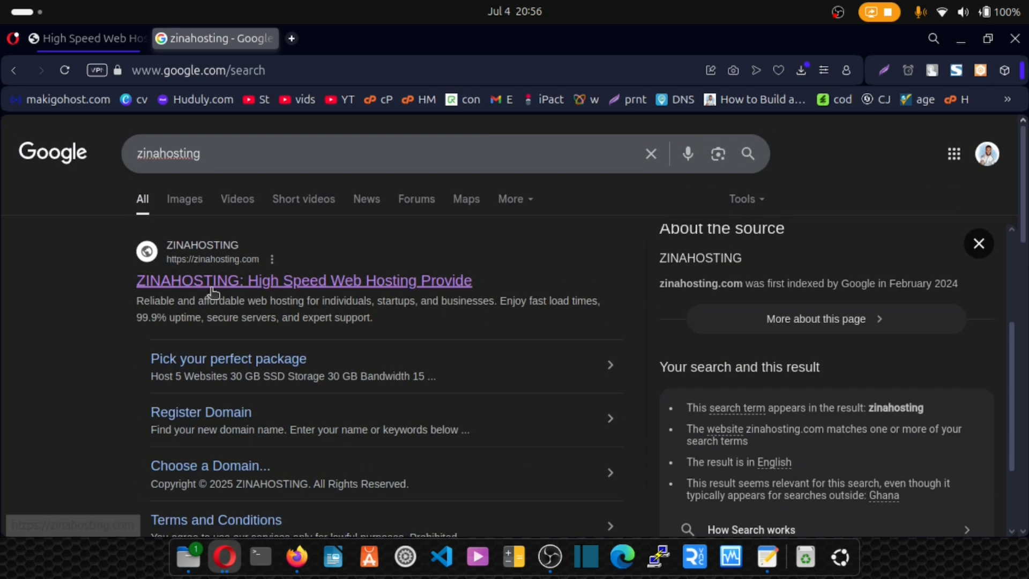
{"action": "left_click_drag", "start_coordinate": [203, 155], "coordinate": [98, 156]}
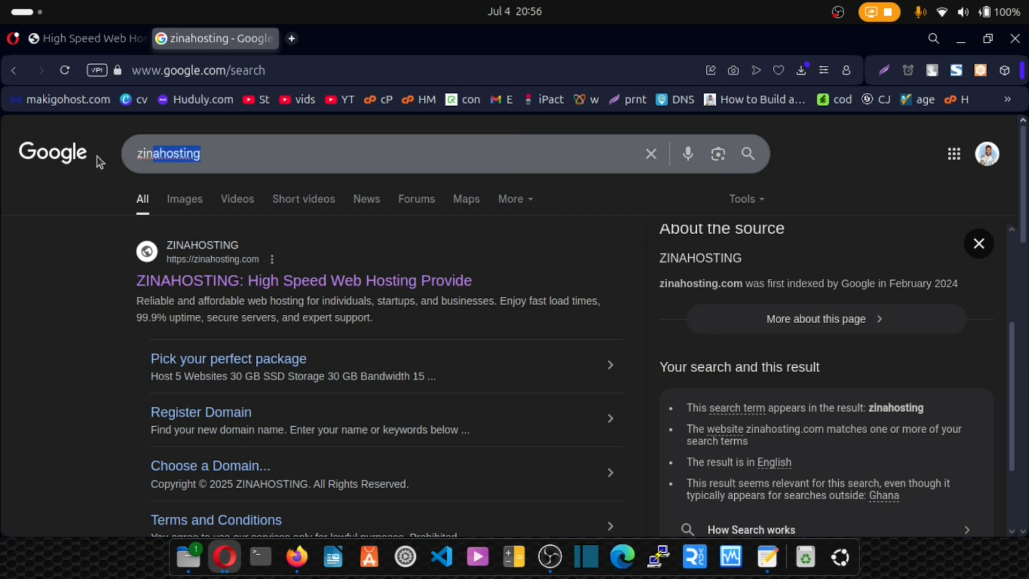
{"action": "key", "text": "BackSpace"}
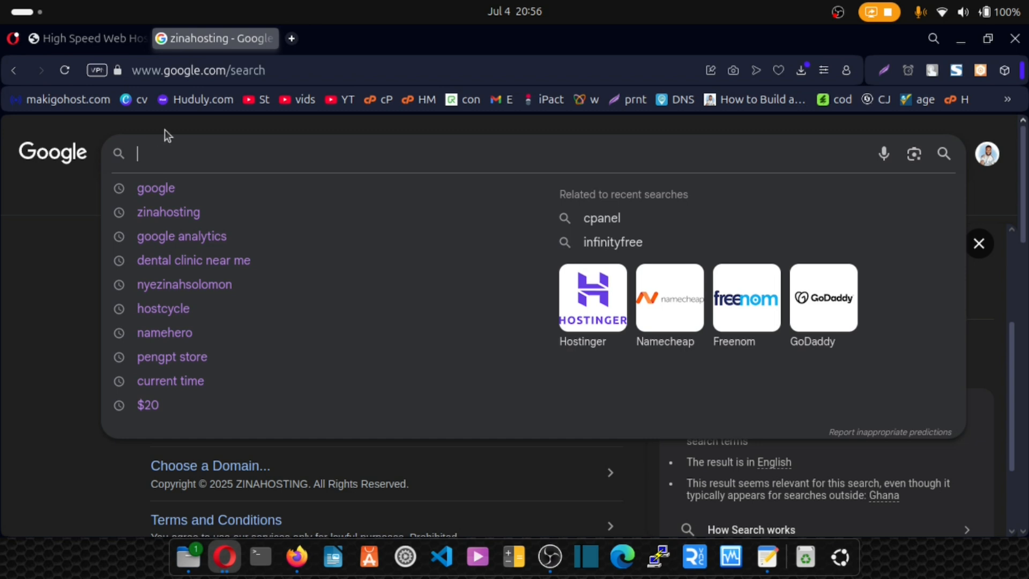
- Search Google for google webmaster in a new tab
{"action": "key", "text": "ctrl+t"}
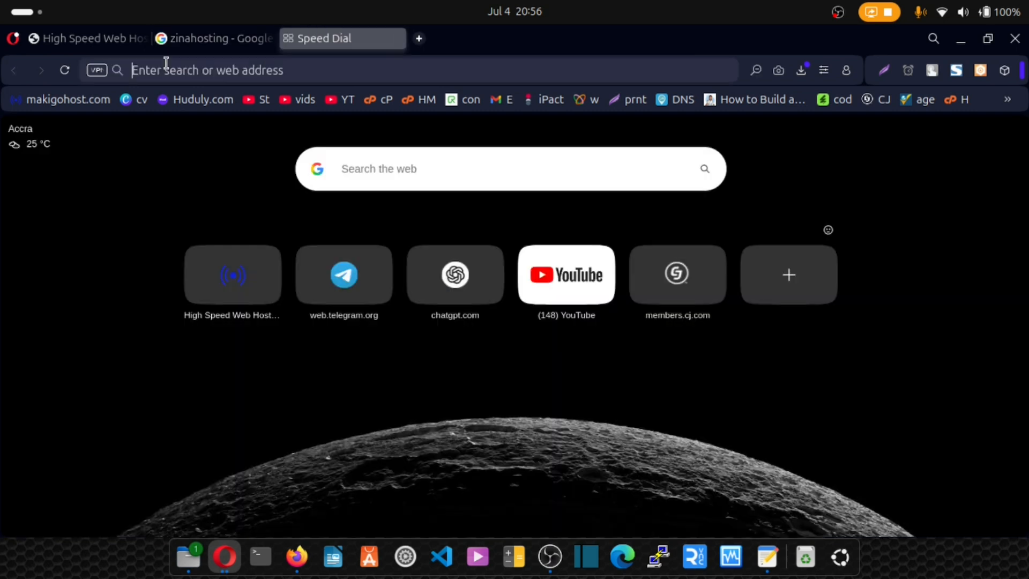
{"action": "type", "text": "w"}
{"action": "key", "text": "BackSpace"}
{"action": "key", "text": "BackSpace"}
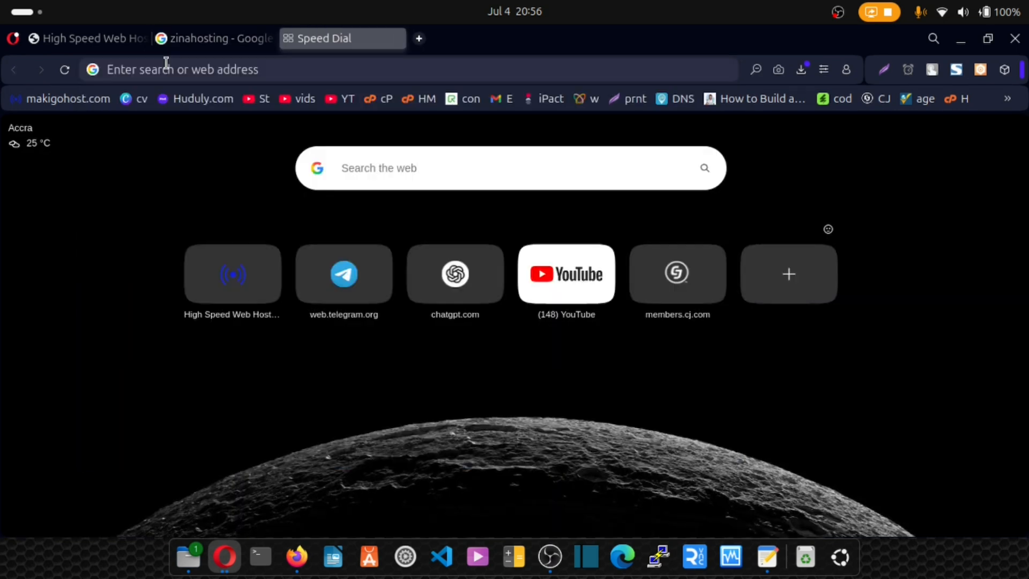
{"action": "type", "text": "google web"}
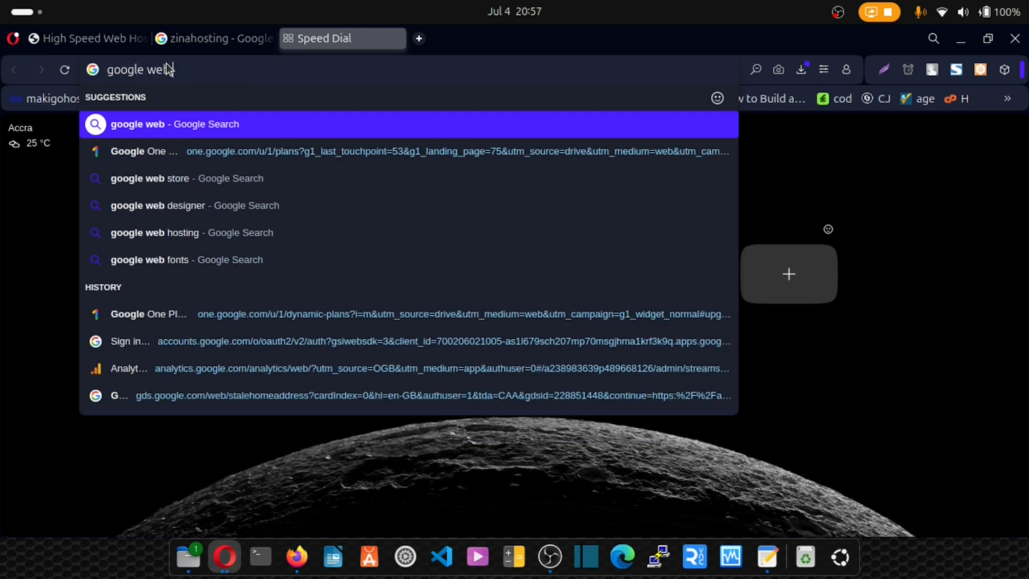
{"action": "type", "text": " ma"}
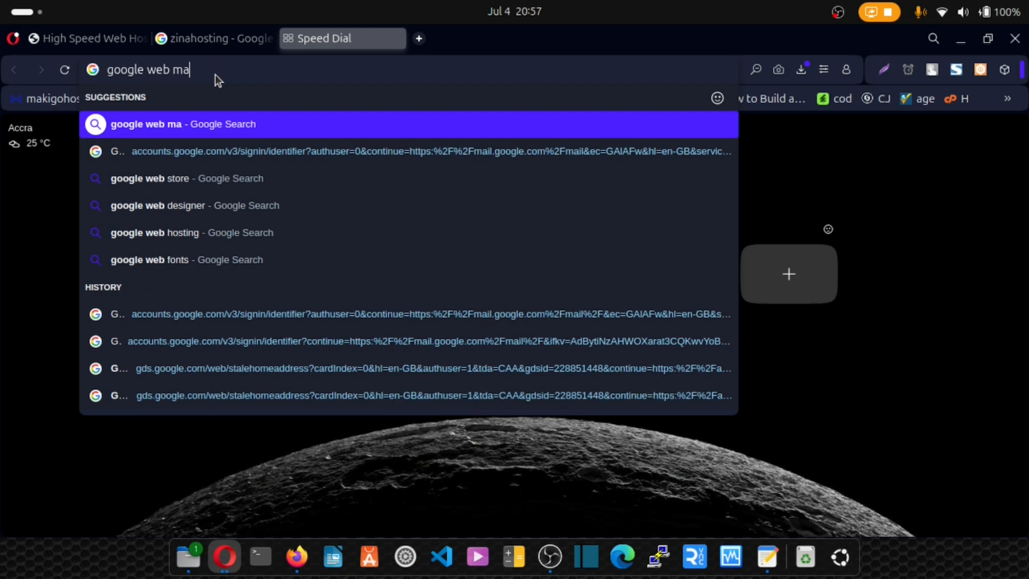
{"action": "type", "text": "ster"}
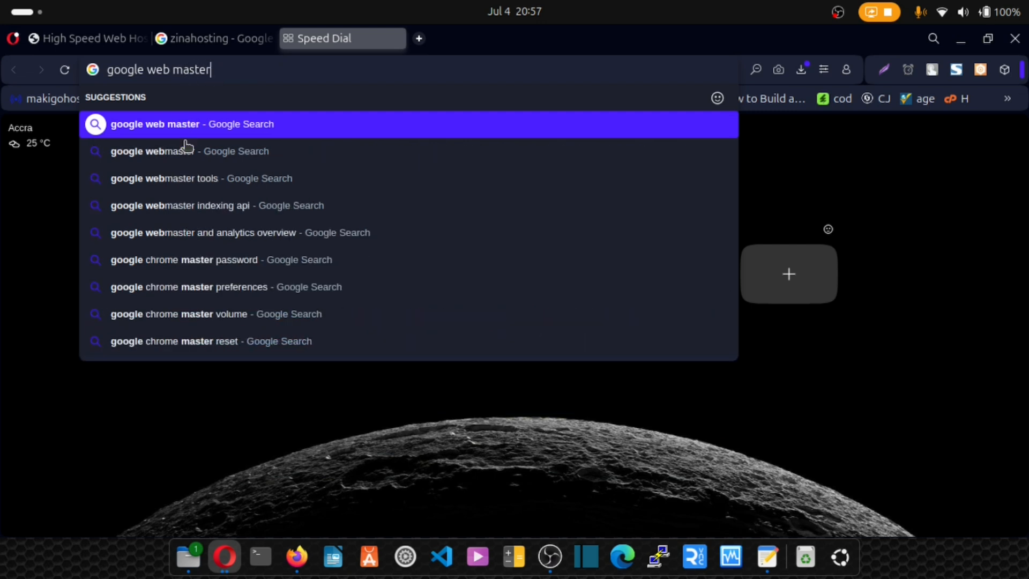
{"action": "key", "text": "Return"}
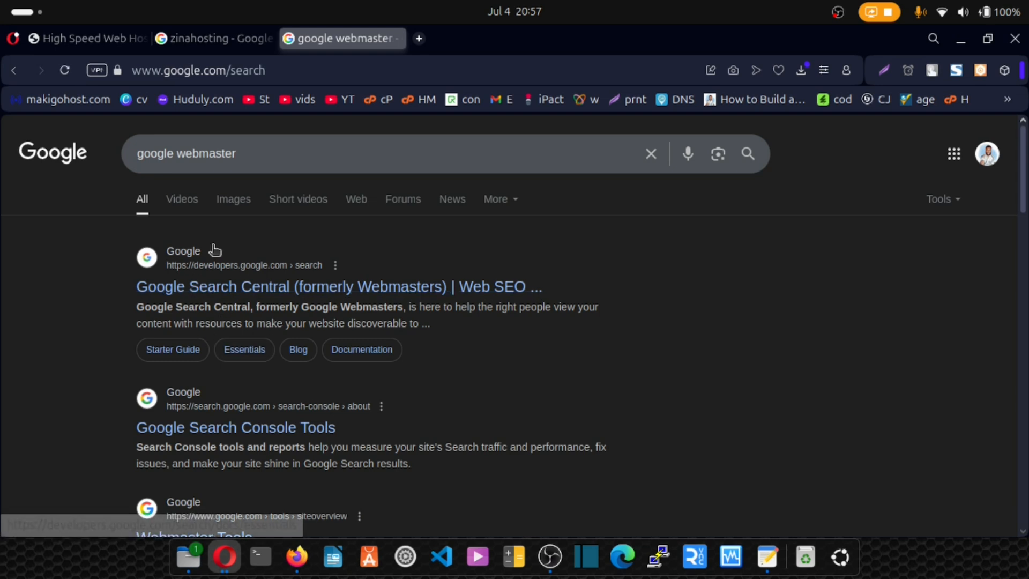
- Open Google Search Central from the results and go through its SEO Starter Guide page to Search Console
{"action": "left_click", "coordinate": [242, 294]}
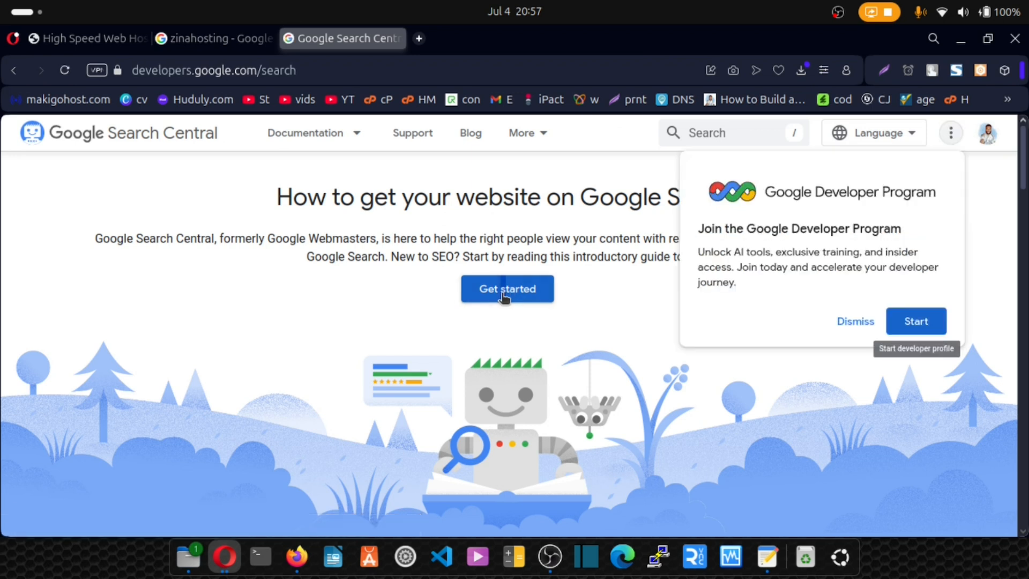
{"action": "left_click", "coordinate": [507, 290]}
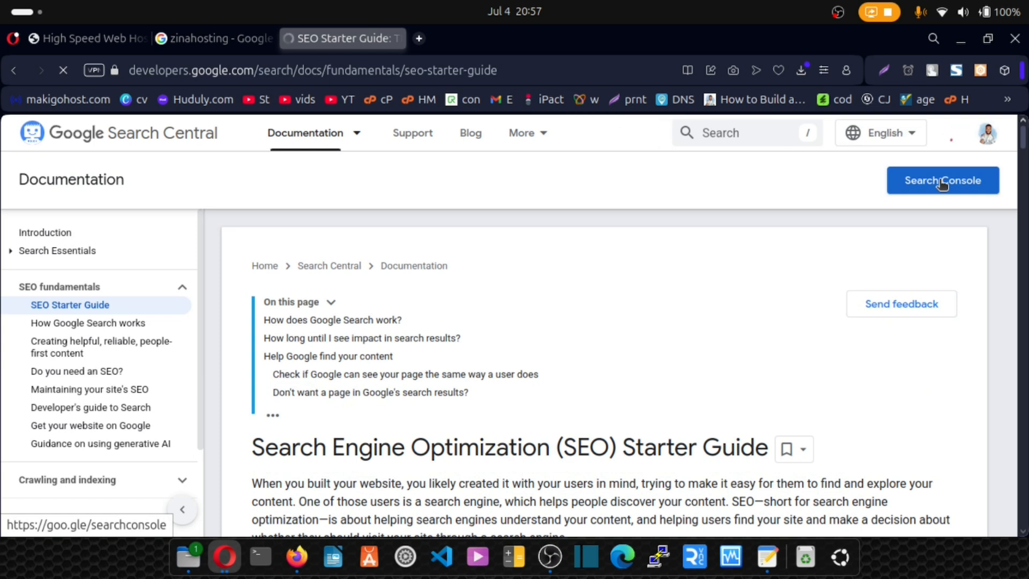
{"action": "left_click", "coordinate": [940, 181]}
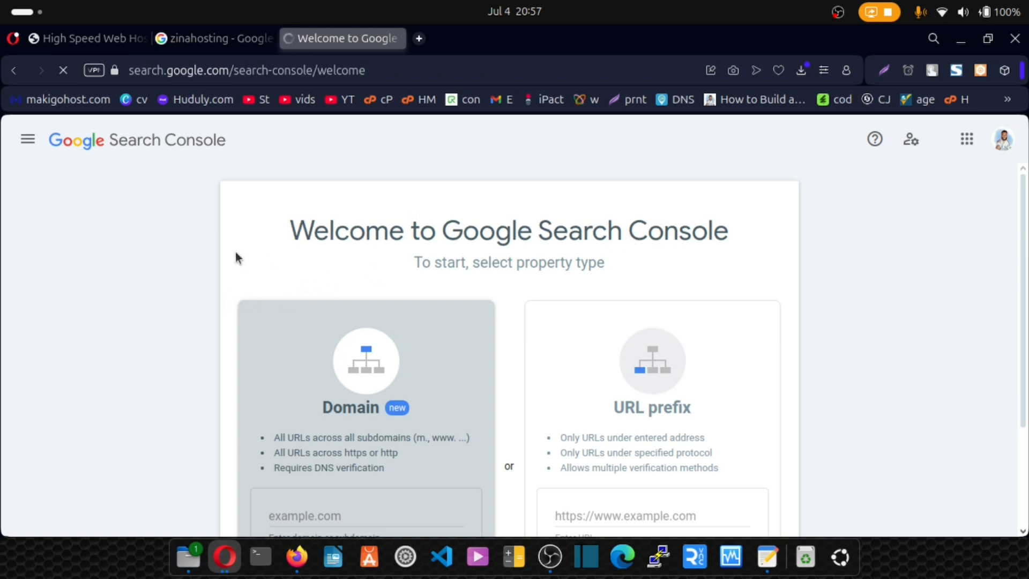
- Copy the zinahosting.com web address from the open ZinaHost site for use in Search Console
{"action": "scroll", "coordinate": [235, 252], "scroll_direction": "down", "scroll_amount": 3}
{"action": "scroll", "coordinate": [234, 252], "scroll_direction": "up", "scroll_amount": 3}
{"action": "scroll", "coordinate": [233, 249], "scroll_direction": "down", "scroll_amount": 3}
{"action": "left_click", "coordinate": [95, 39]}
{"action": "left_click_drag", "start_coordinate": [216, 70], "coordinate": [142, 70]}
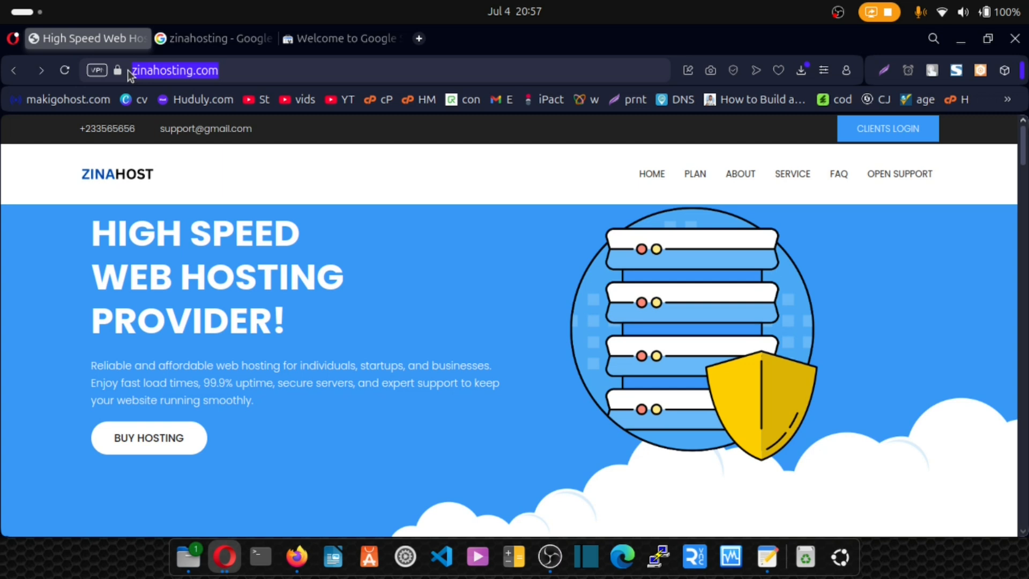
{"action": "left_click", "coordinate": [314, 37]}
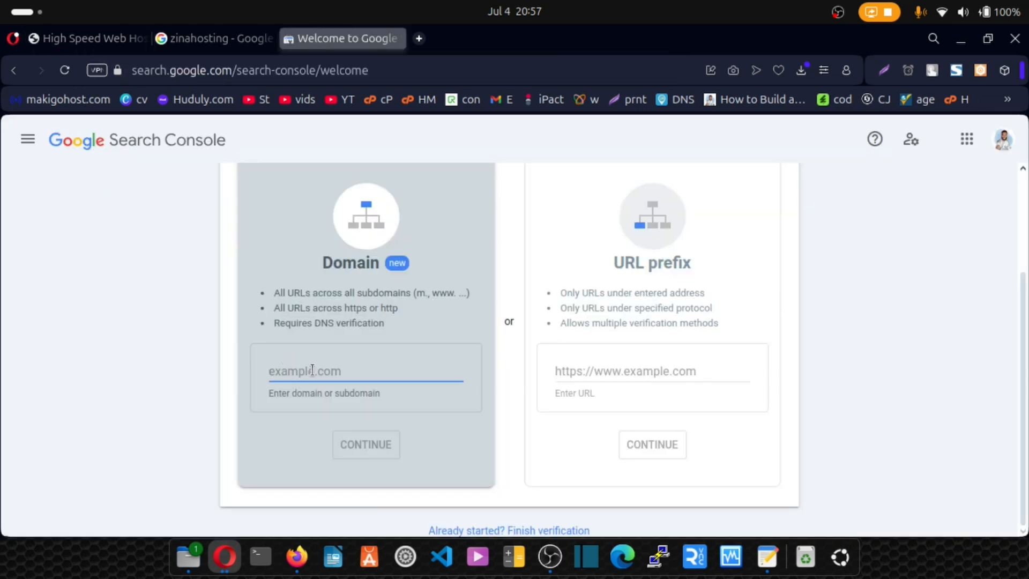
{"action": "type", "text": "https://zinahosting.com"}
{"action": "left_click_drag", "start_coordinate": [307, 371], "coordinate": [278, 370]}
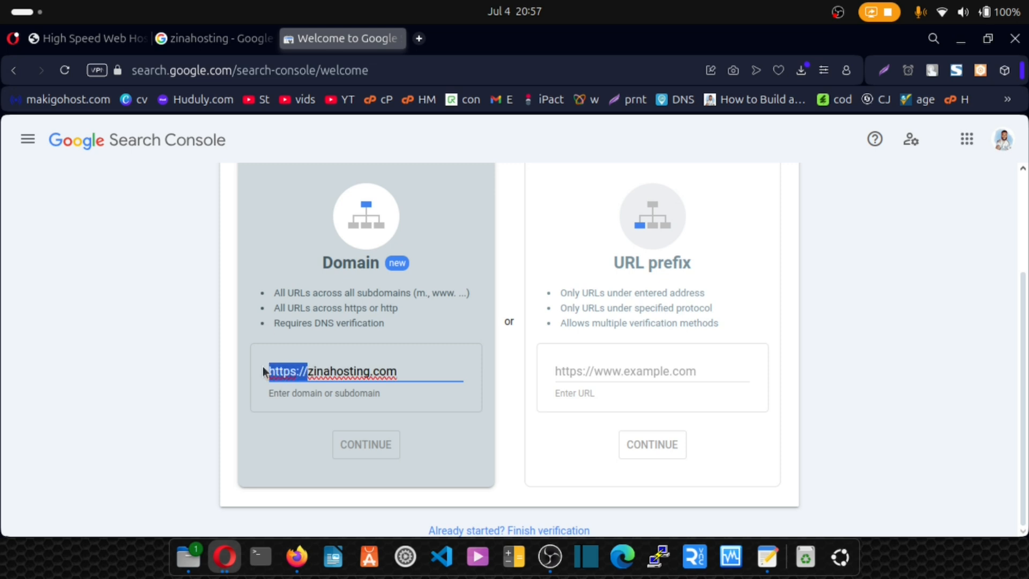
{"action": "key", "text": "BackSpace"}
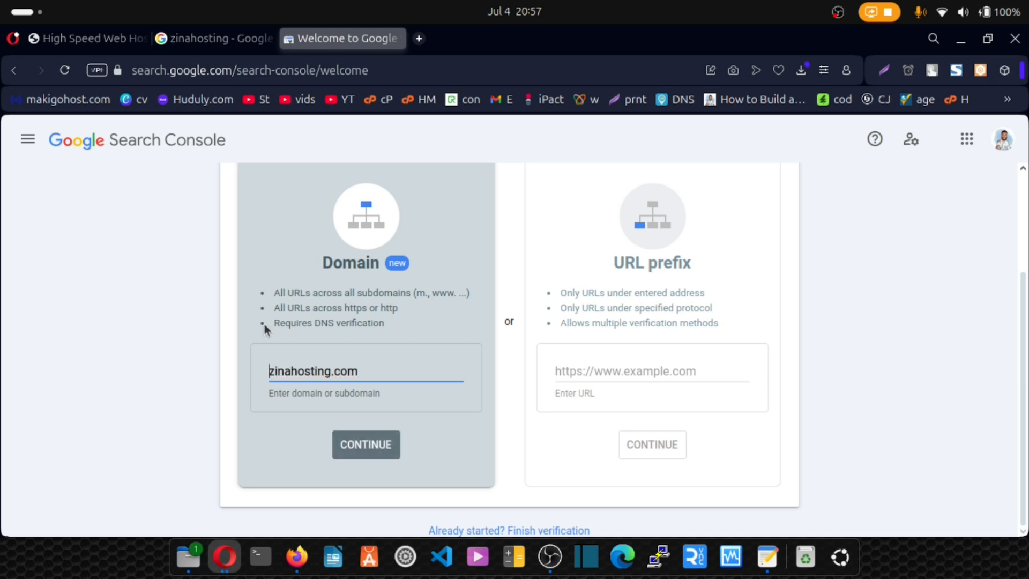
{"action": "left_click", "coordinate": [365, 453]}
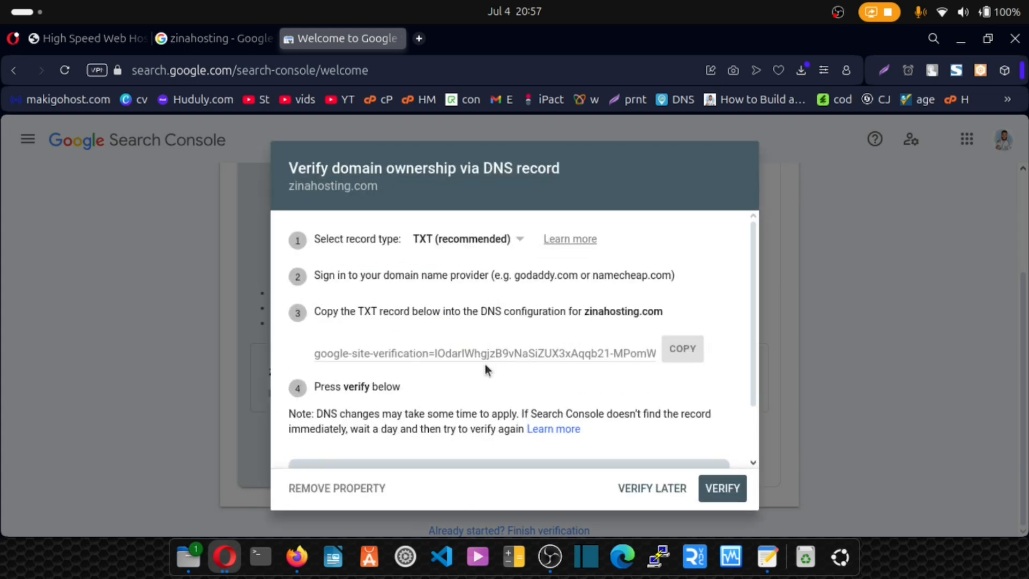
{"action": "scroll", "coordinate": [484, 362], "scroll_direction": "down", "scroll_amount": 2}
{"action": "scroll", "coordinate": [446, 362], "scroll_direction": "up", "scroll_amount": 2}
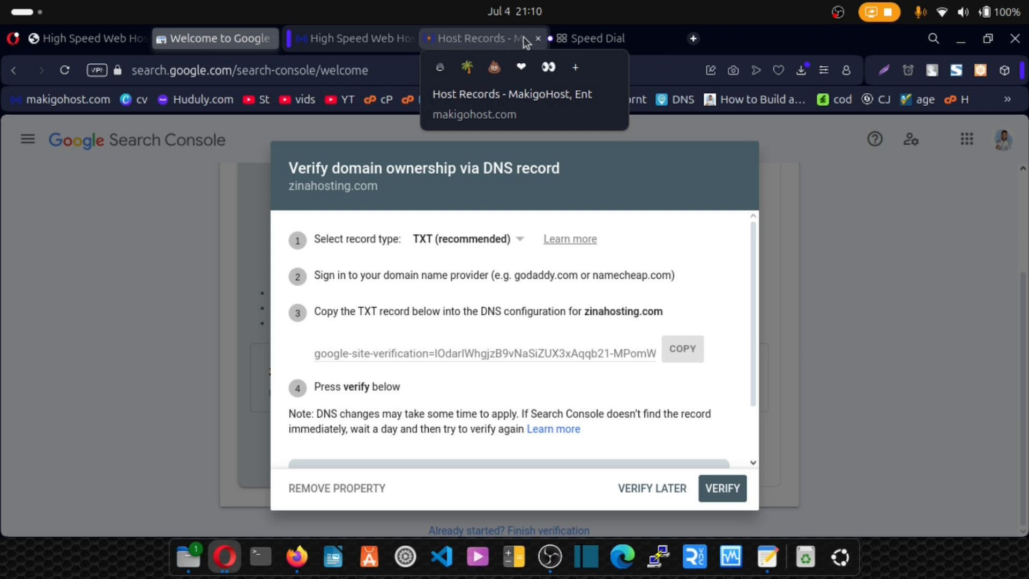
- Open the cPanel of zinahosting.com in the empty browser tab
{"action": "left_click", "coordinate": [594, 39]}
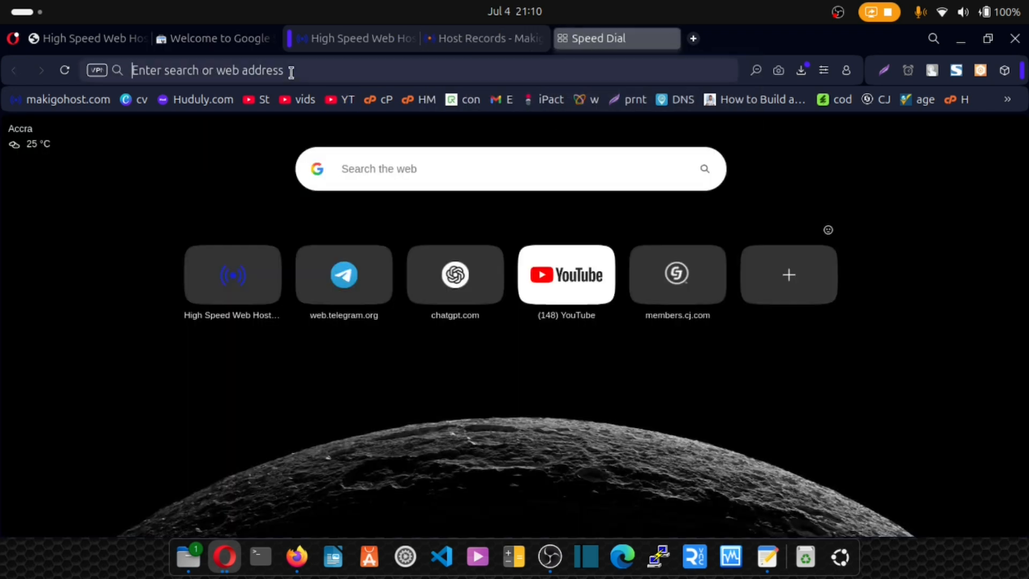
{"action": "type", "text": "zinahosting.com"}
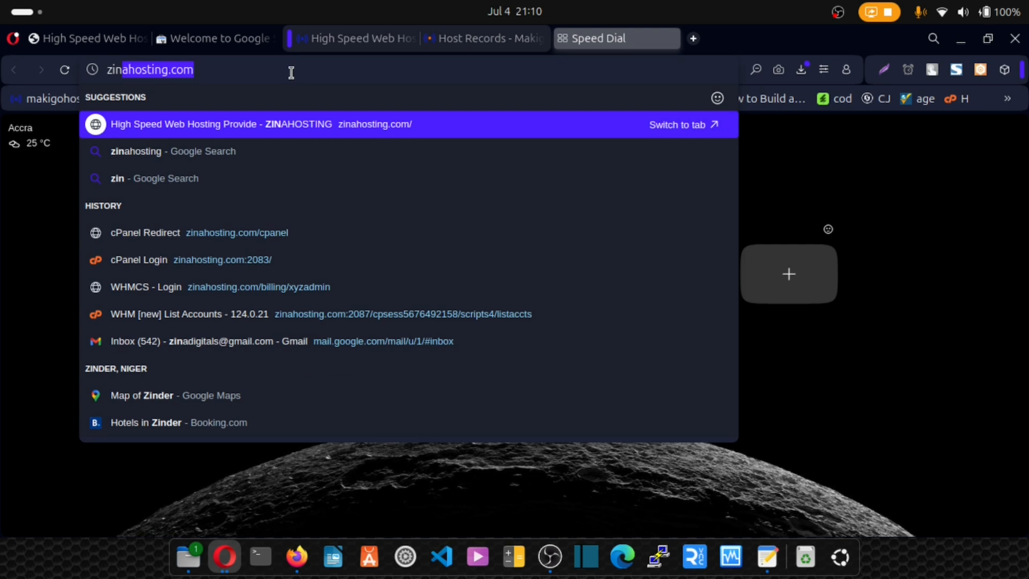
{"action": "left_click", "coordinate": [220, 214]}
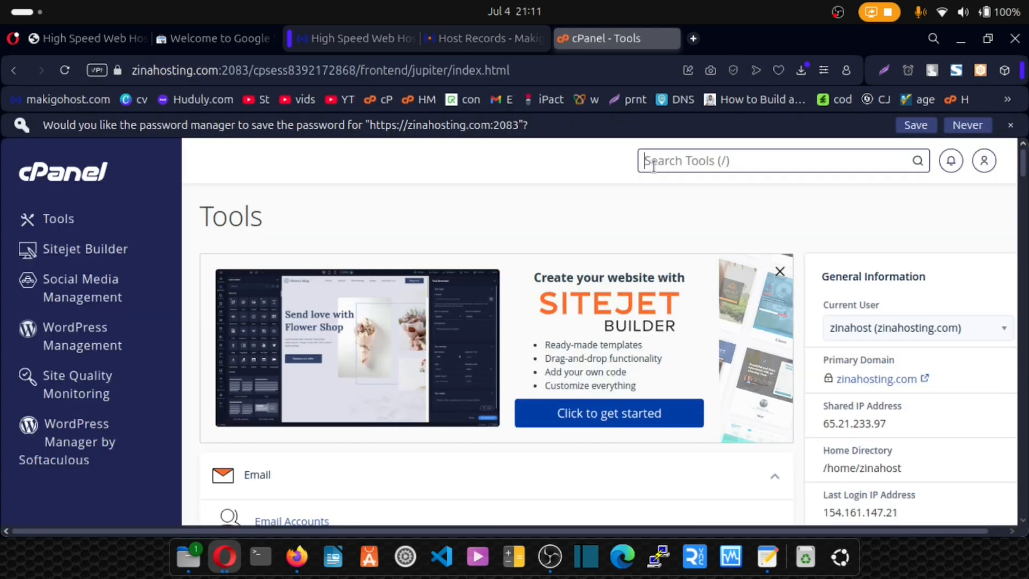
- Find the Zone Editor in cPanel, open the zone records of zinahosting.com and look through the existing records
{"action": "type", "text": "zona"}
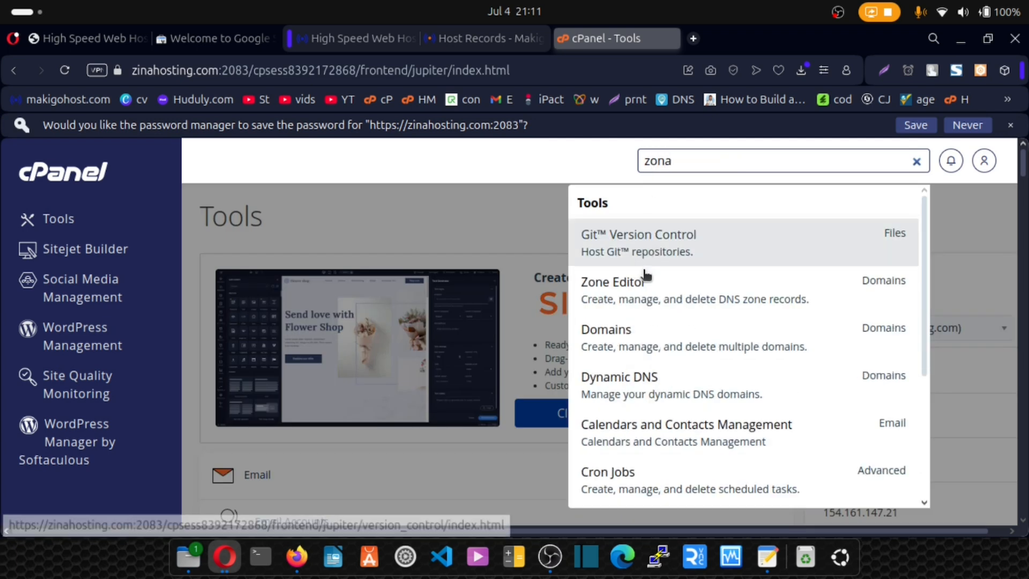
{"action": "left_click", "coordinate": [643, 295]}
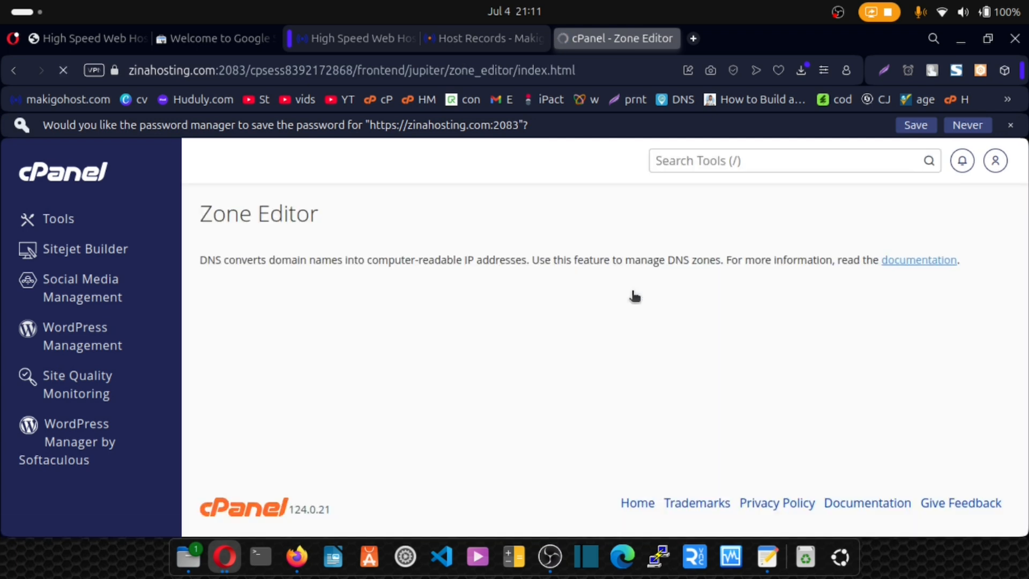
{"action": "left_click", "coordinate": [729, 454]}
{"action": "scroll", "coordinate": [690, 391], "scroll_direction": "down", "scroll_amount": 15}
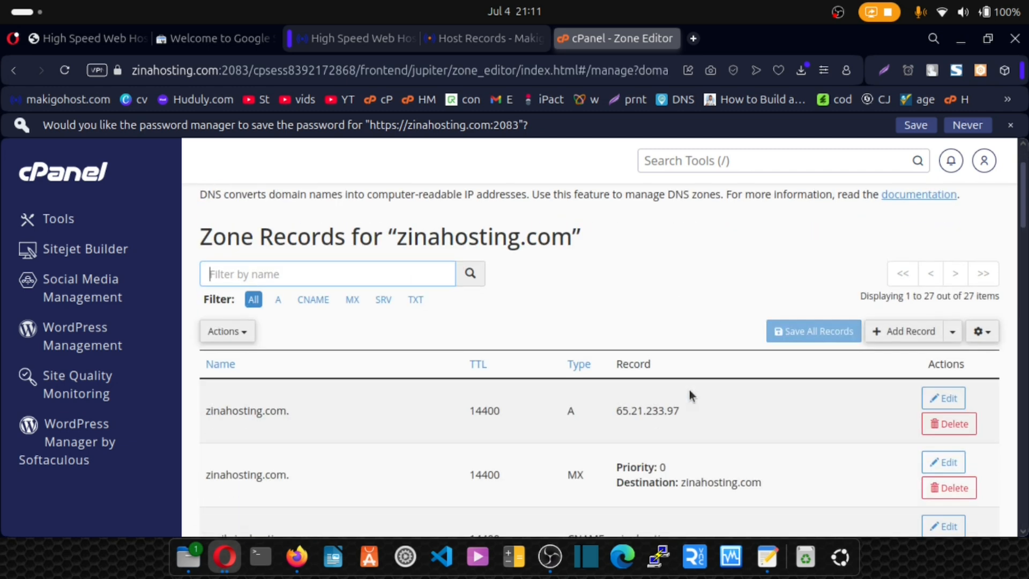
{"action": "scroll", "coordinate": [687, 390], "scroll_direction": "down", "scroll_amount": 10}
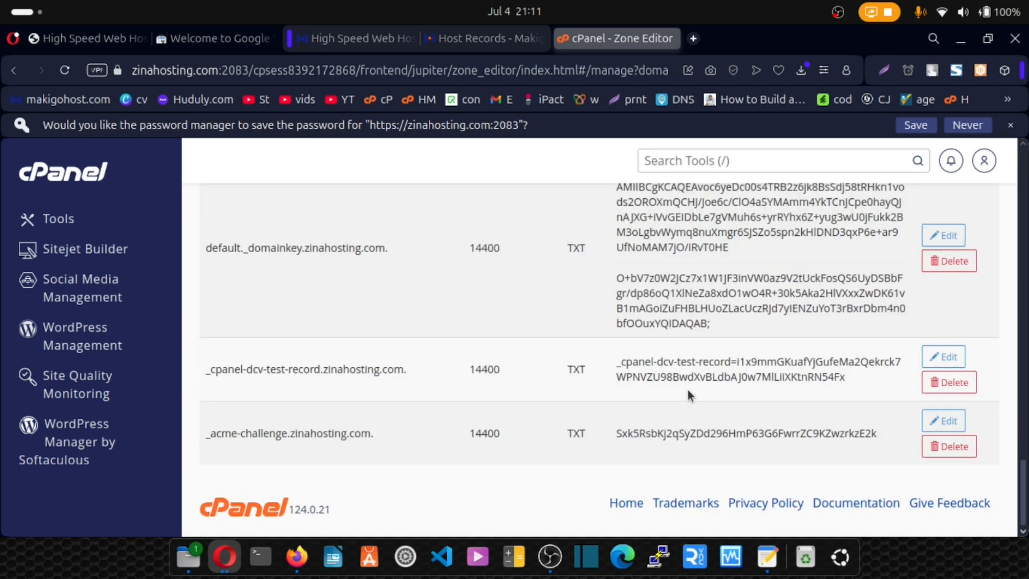
{"action": "scroll", "coordinate": [757, 373], "scroll_direction": "up", "scroll_amount": 20}
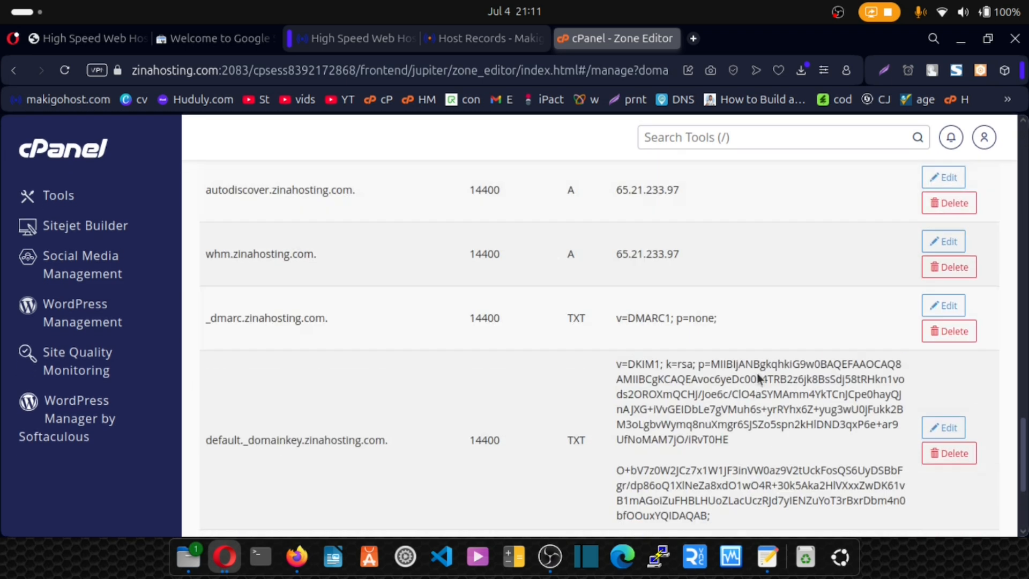
- Start a new TXT record in the zinahosting.com zone records
{"action": "scroll", "coordinate": [904, 249], "scroll_direction": "up", "scroll_amount": 3}
{"action": "scroll", "coordinate": [903, 246], "scroll_direction": "down", "scroll_amount": 3}
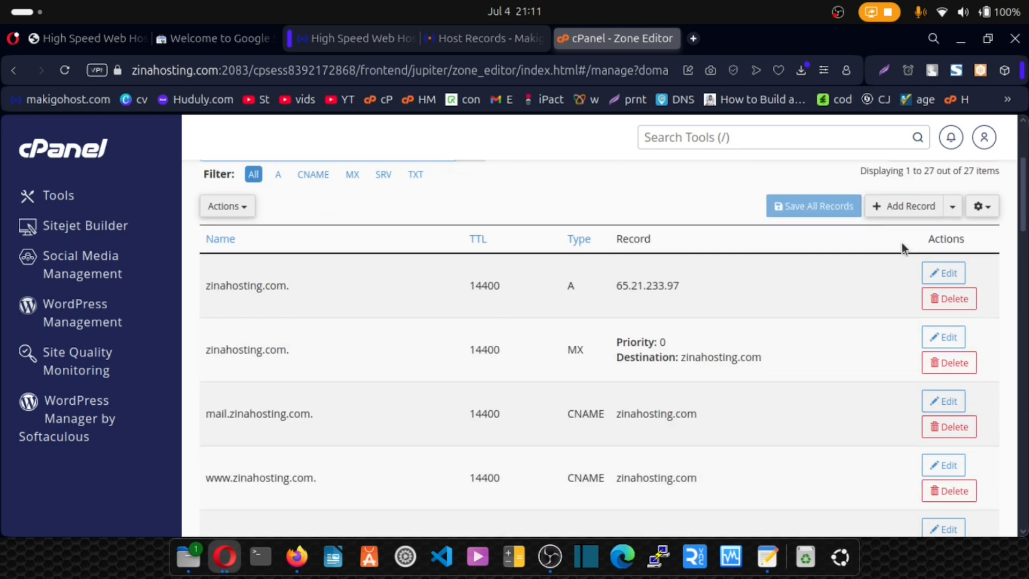
{"action": "left_click", "coordinate": [953, 207]}
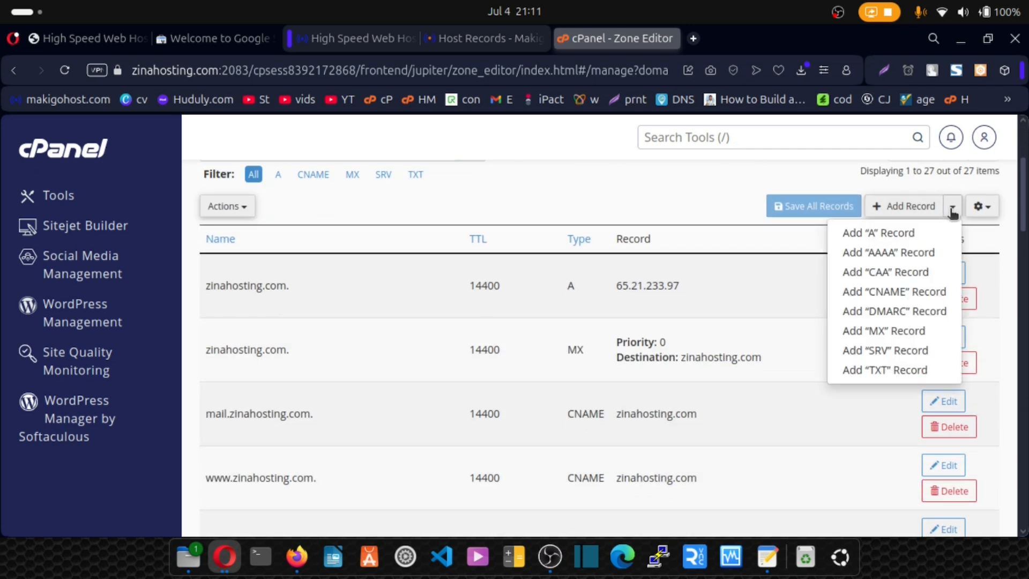
{"action": "left_click", "coordinate": [884, 370]}
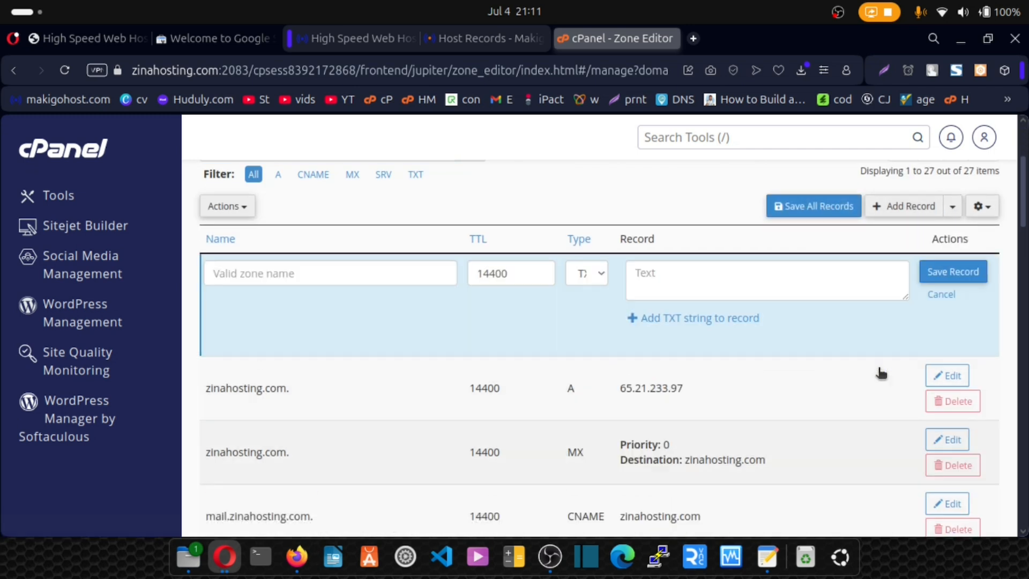
- Fill the record with the Google site verification value copied from Search Console, name it zinahosting.com, save it and check it in the zone list
{"action": "left_click", "coordinate": [227, 39]}
{"action": "left_click", "coordinate": [689, 350]}
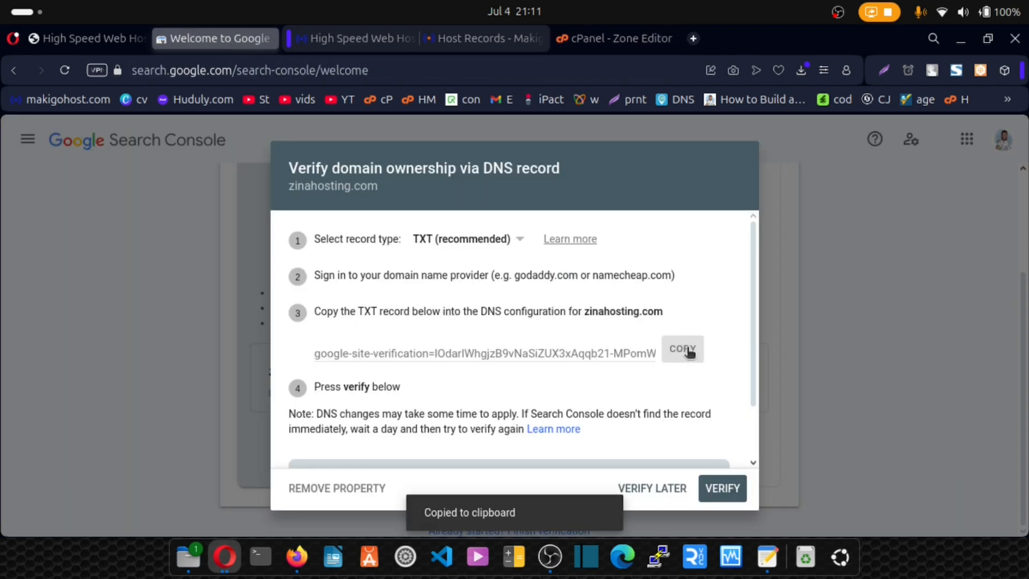
{"action": "left_click", "coordinate": [608, 42]}
{"action": "left_click", "coordinate": [673, 277]}
{"action": "key", "text": "ctrl+v"}
{"action": "left_click", "coordinate": [257, 269]}
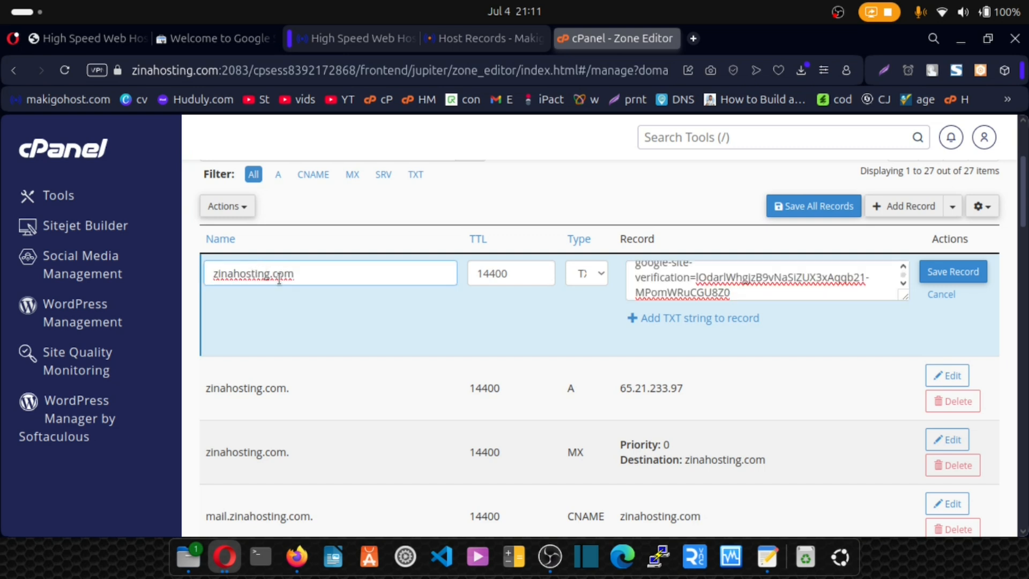
{"action": "left_click", "coordinate": [959, 272]}
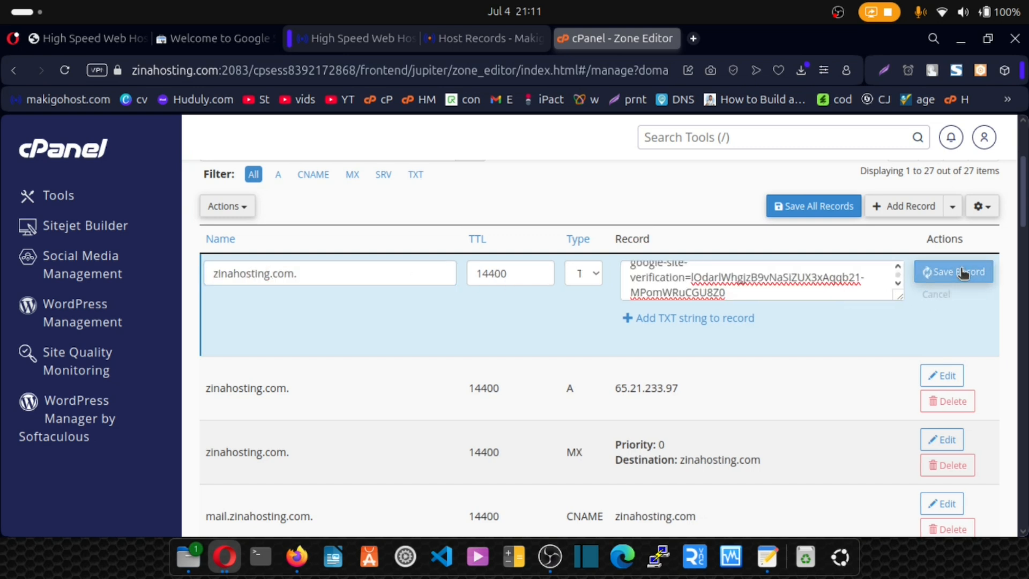
{"action": "scroll", "coordinate": [560, 292], "scroll_direction": "down", "scroll_amount": 20}
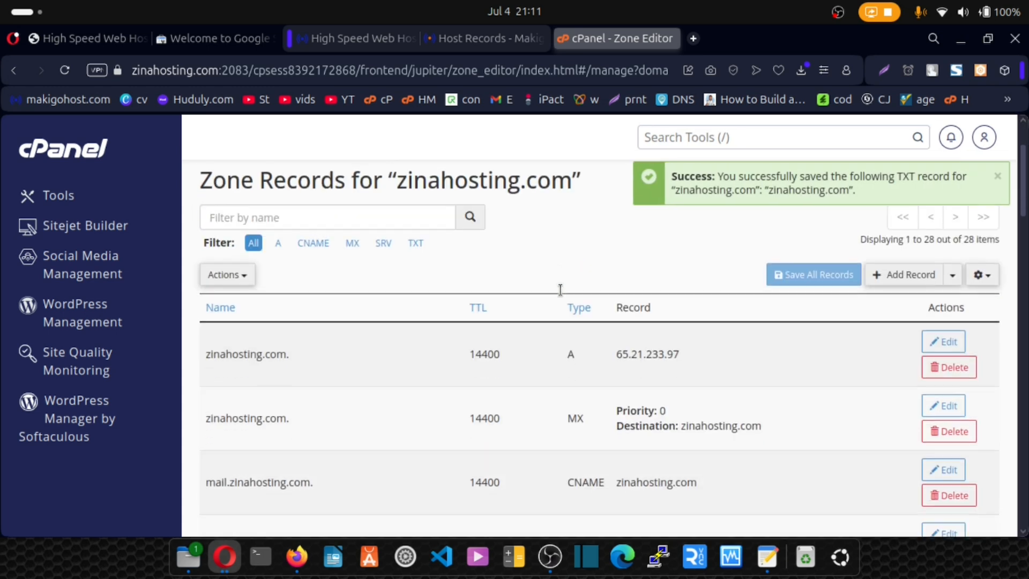
{"action": "scroll", "coordinate": [560, 289], "scroll_direction": "down", "scroll_amount": 2}
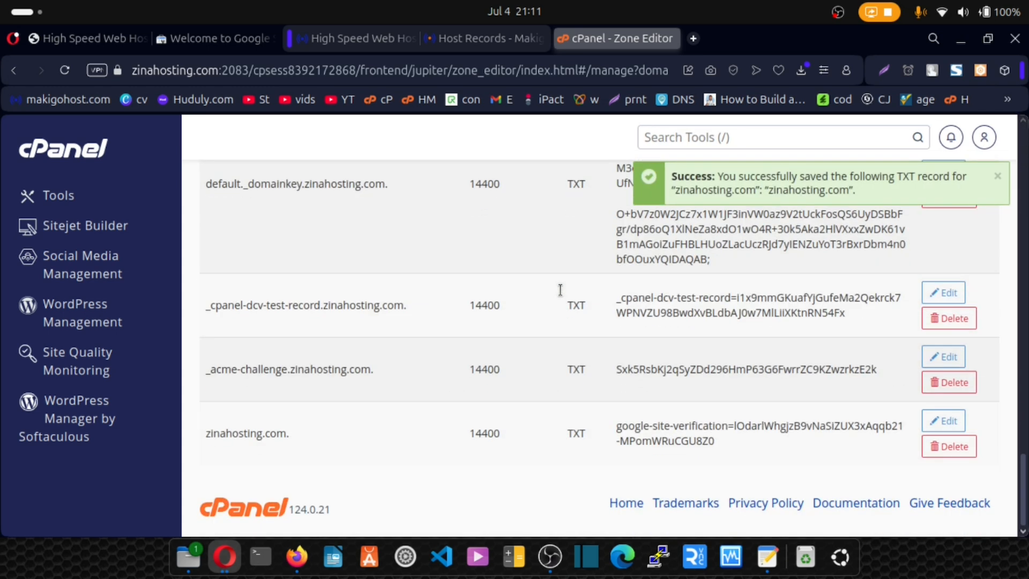
- Verify ownership of zinahosting.com in Search Console and open the Sitemaps page of the verified property
{"action": "key", "text": "ctrl+Tab"}
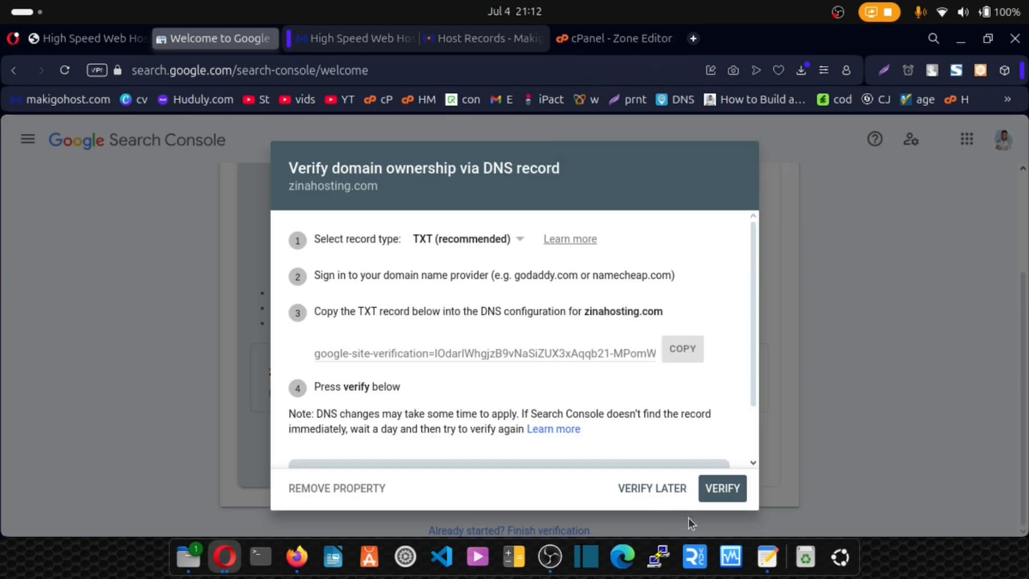
{"action": "left_click", "coordinate": [720, 488]}
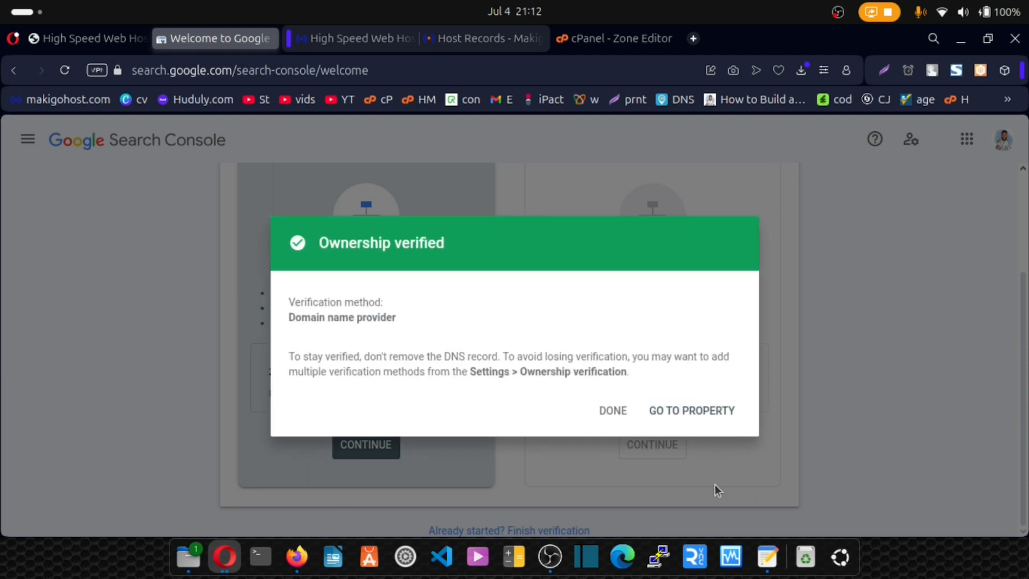
{"action": "left_click_drag", "start_coordinate": [291, 303], "coordinate": [404, 318]}
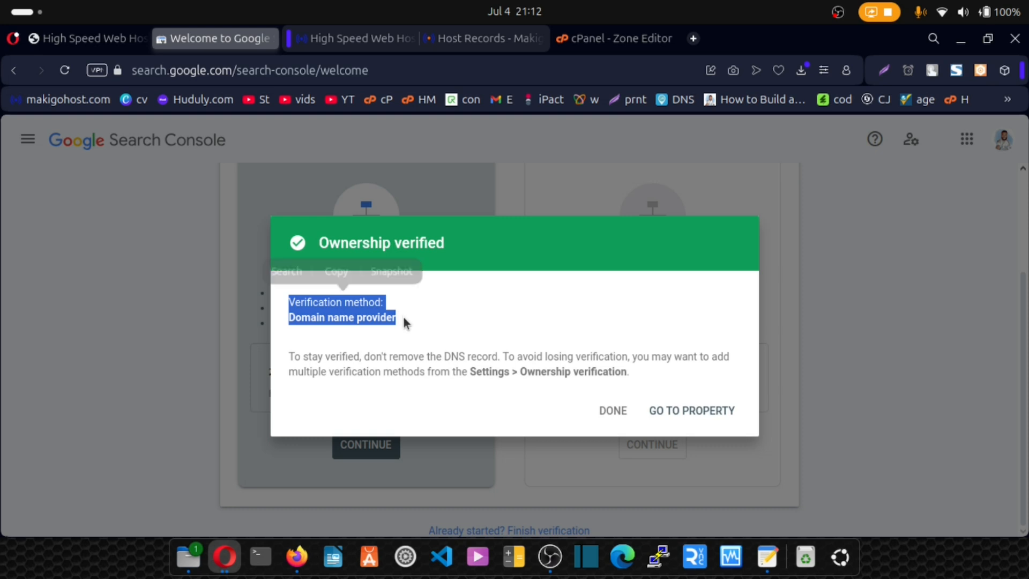
{"action": "left_click", "coordinate": [404, 317]}
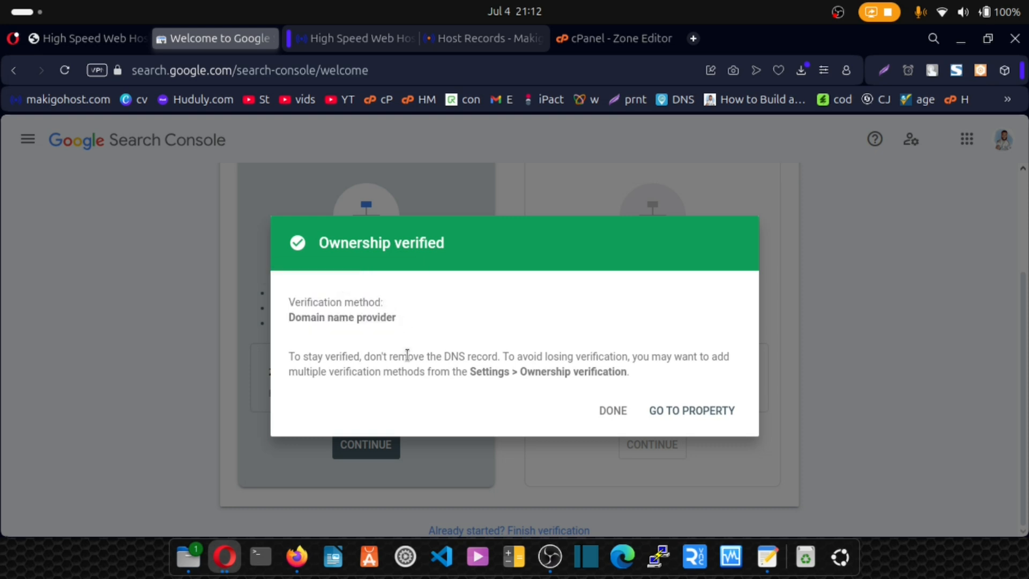
{"action": "left_click", "coordinate": [691, 412]}
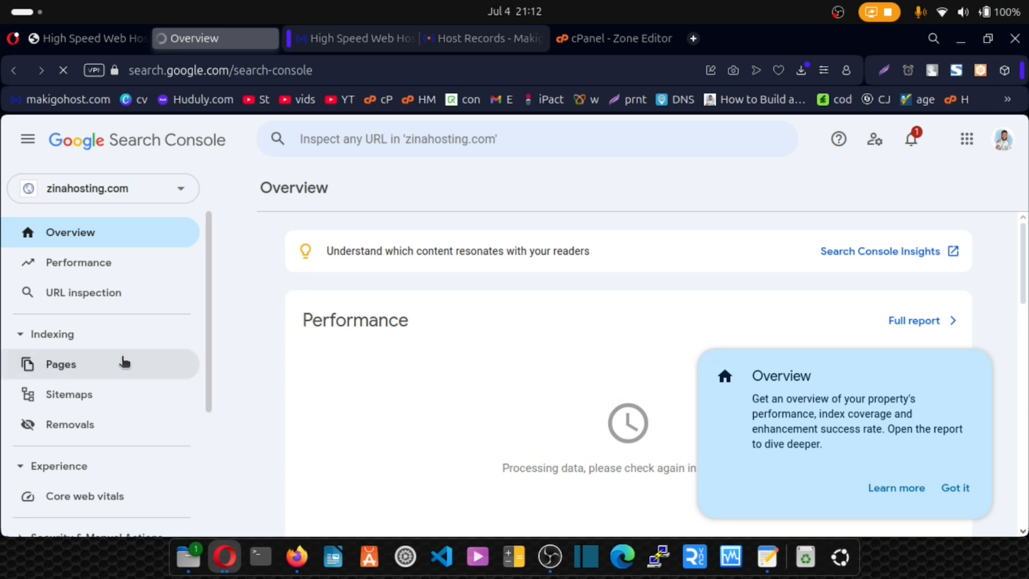
{"action": "left_click", "coordinate": [64, 399]}
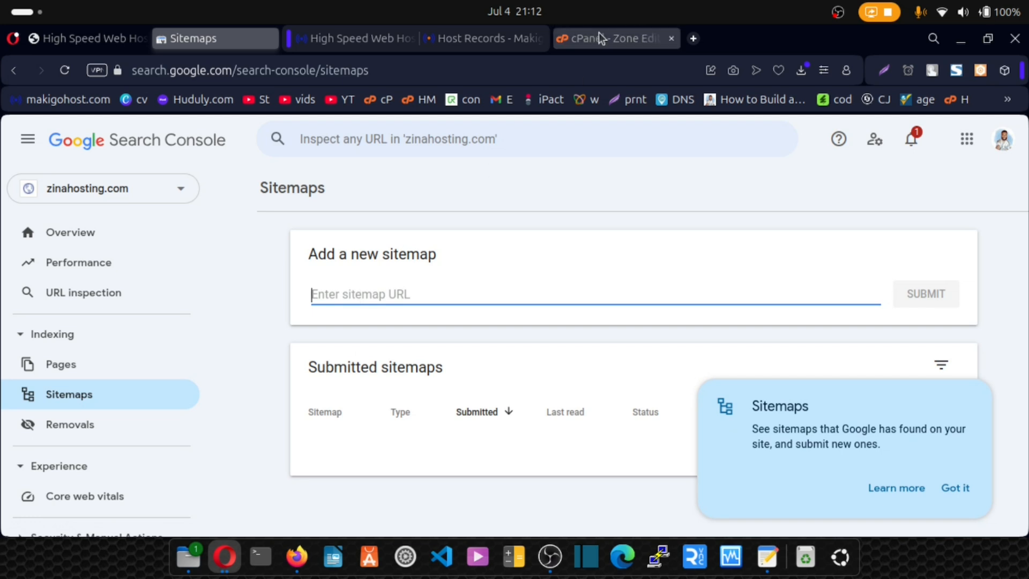
- Search the web for "free sitemap generator" in a new browser tab and open the XML Sitemaps Generator site
{"action": "left_click", "coordinate": [693, 38]}
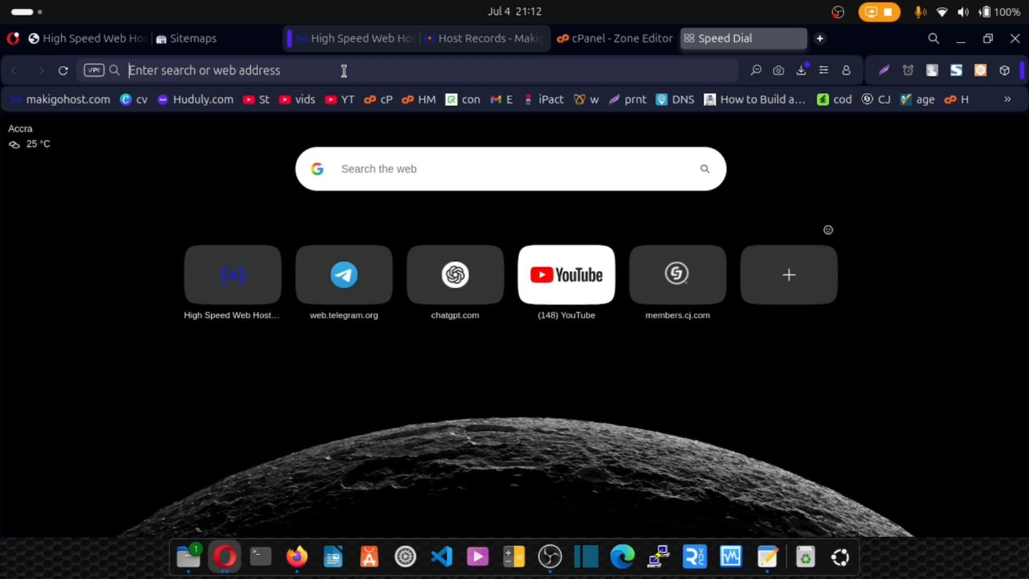
{"action": "type", "text": "fre"}
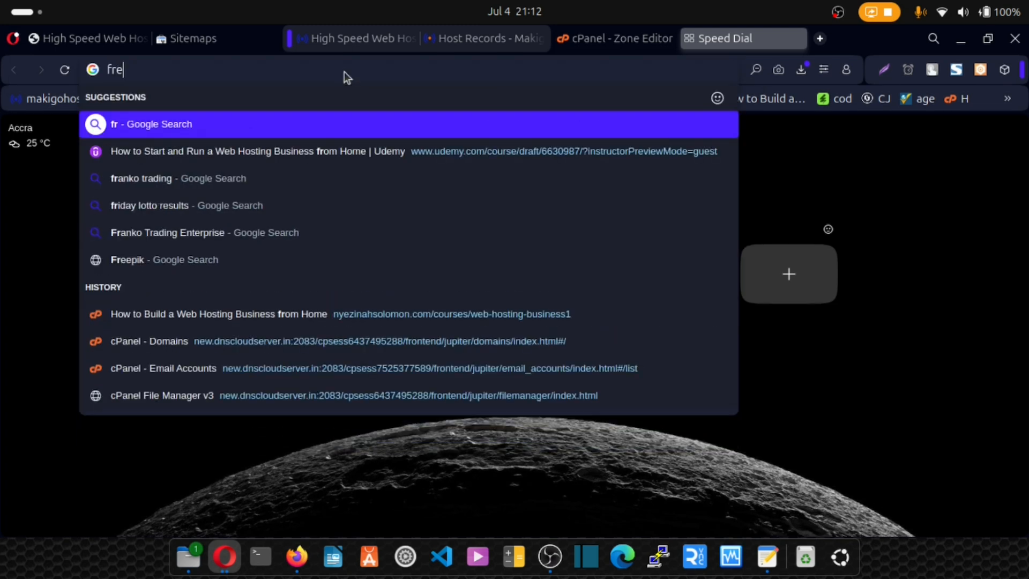
{"action": "type", "text": "e s"}
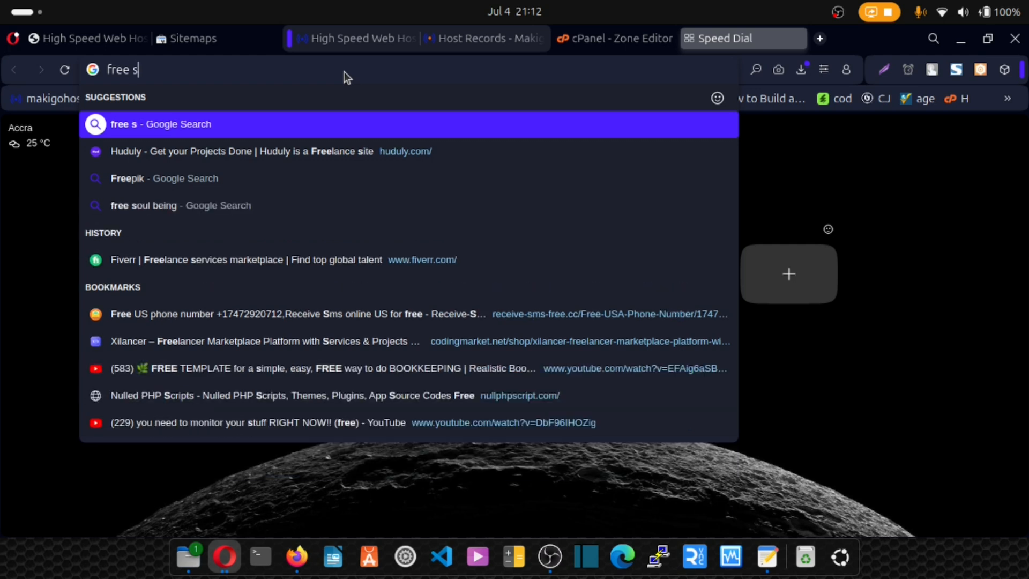
{"action": "type", "text": "itemap"}
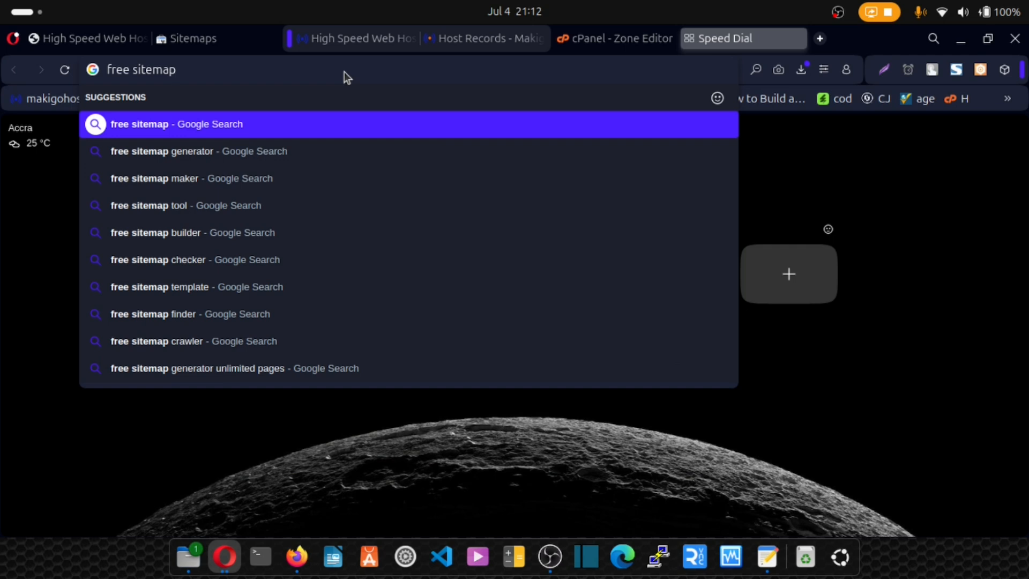
{"action": "key", "text": "Return"}
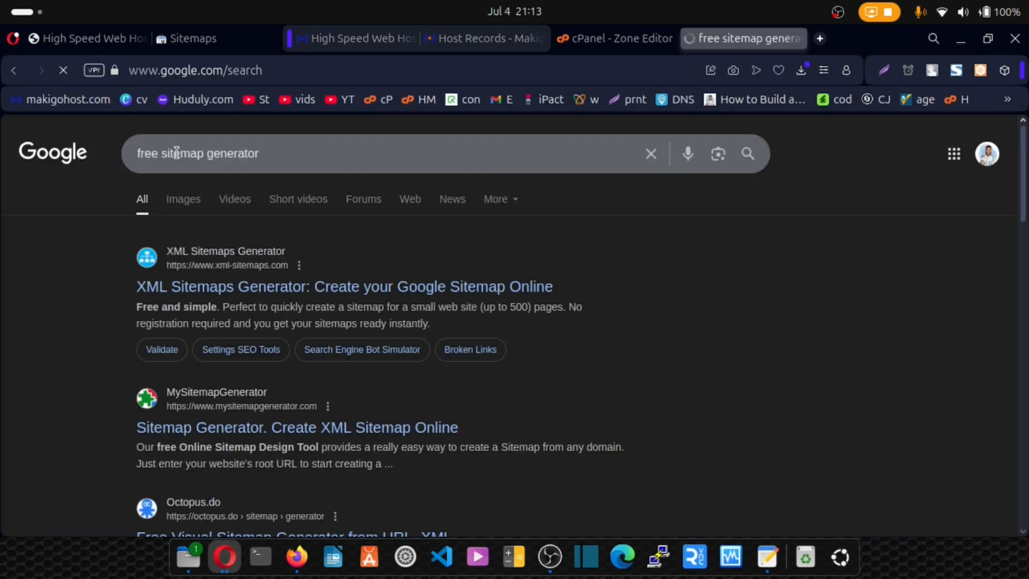
{"action": "left_click", "coordinate": [236, 294]}
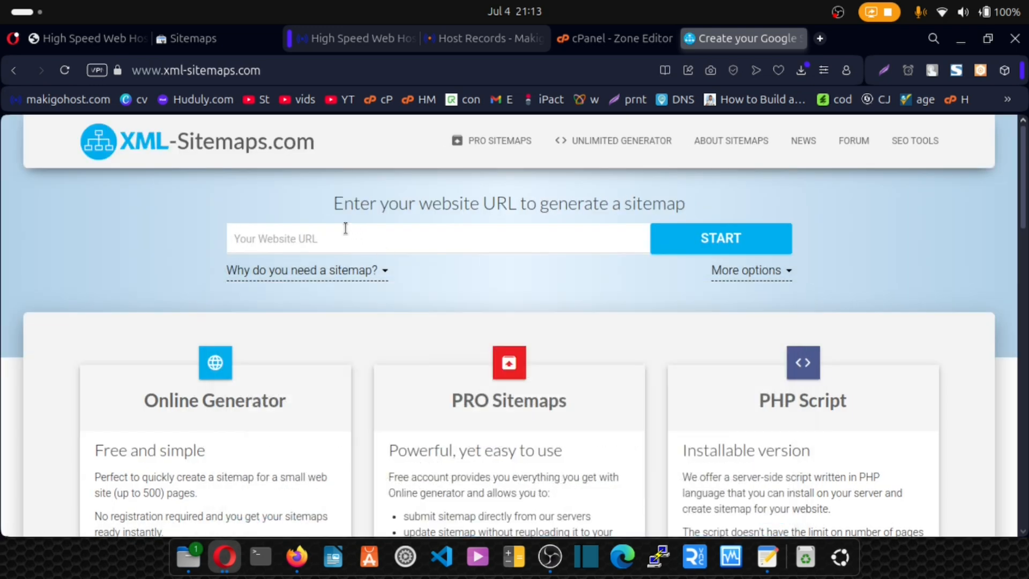
- Copy the zinahosting.com address from the open ZinaHost site and start generating its sitemap on XML-Sitemaps.com
{"action": "left_click", "coordinate": [95, 38]}
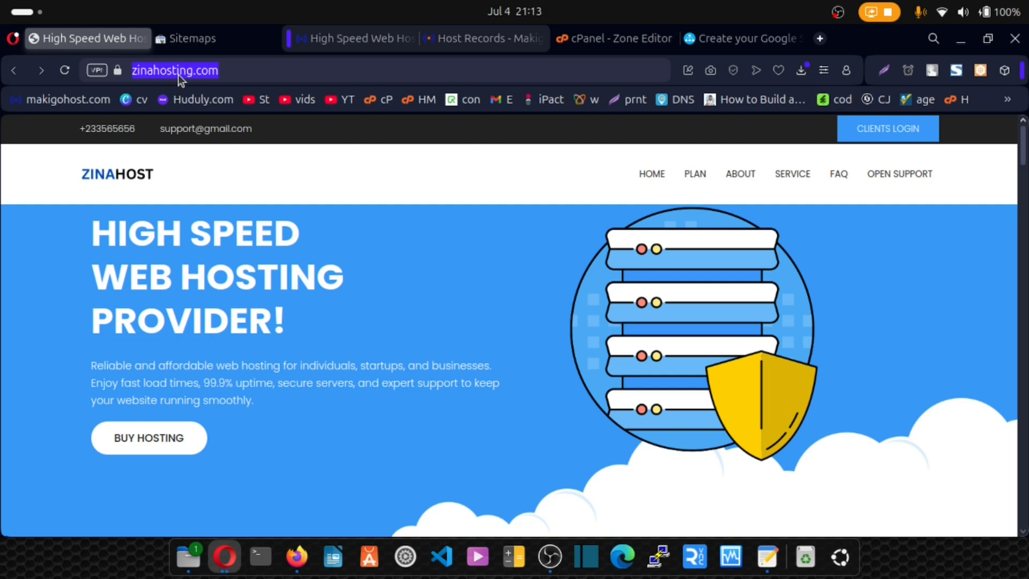
{"action": "left_click", "coordinate": [722, 33]}
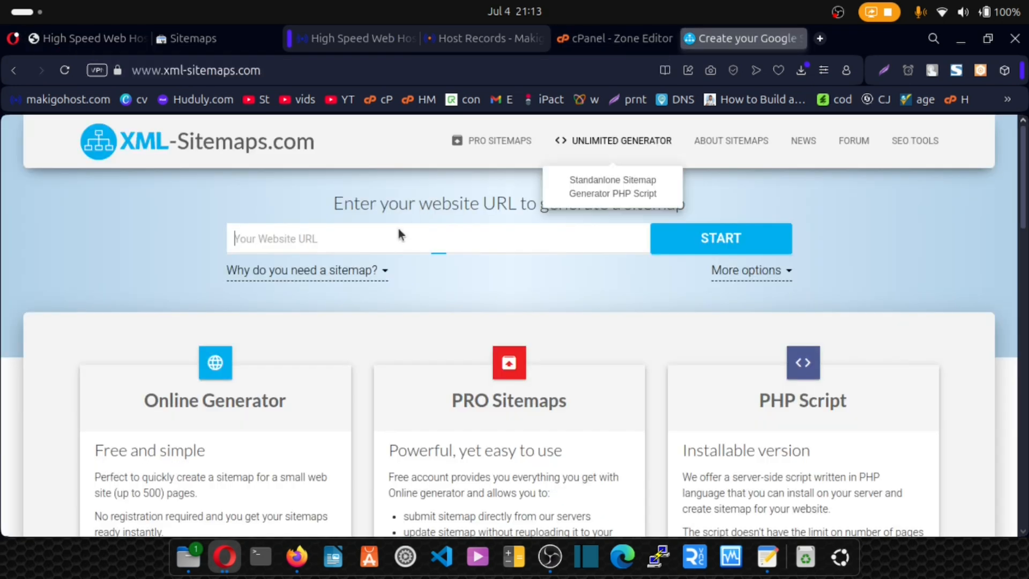
{"action": "left_click", "coordinate": [343, 245]}
{"action": "key", "text": "ctrl+v"}
{"action": "left_click", "coordinate": [659, 230]}
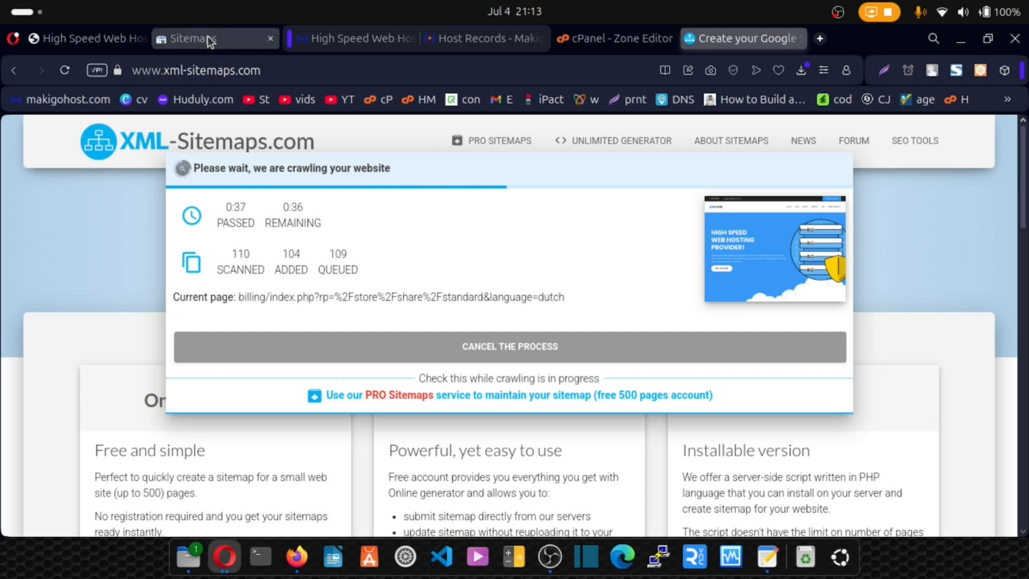
- Enter /sitemap.xml as the new sitemap URL in Search Console without submitting it
{"action": "left_click", "coordinate": [208, 36]}
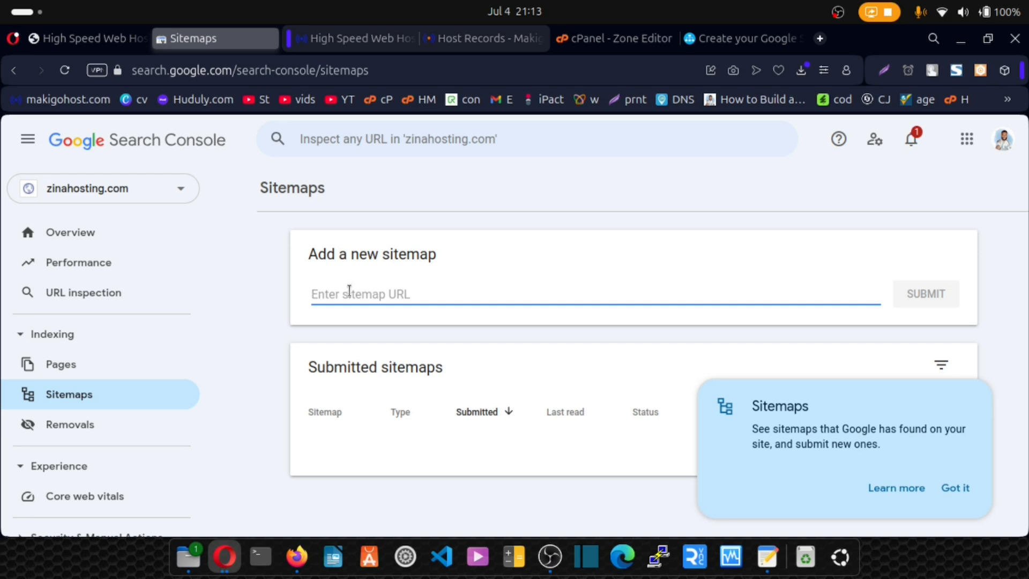
{"action": "type", "text": "/siytemap.xml"}
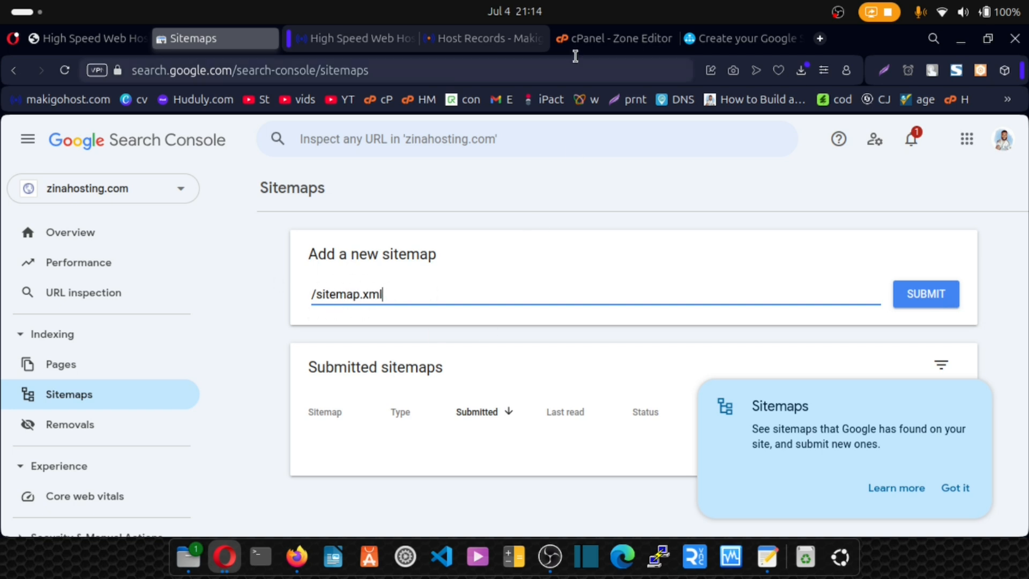
- Return to the cPanel tools and open the public_html folder in File Manager
{"action": "left_click", "coordinate": [585, 42]}
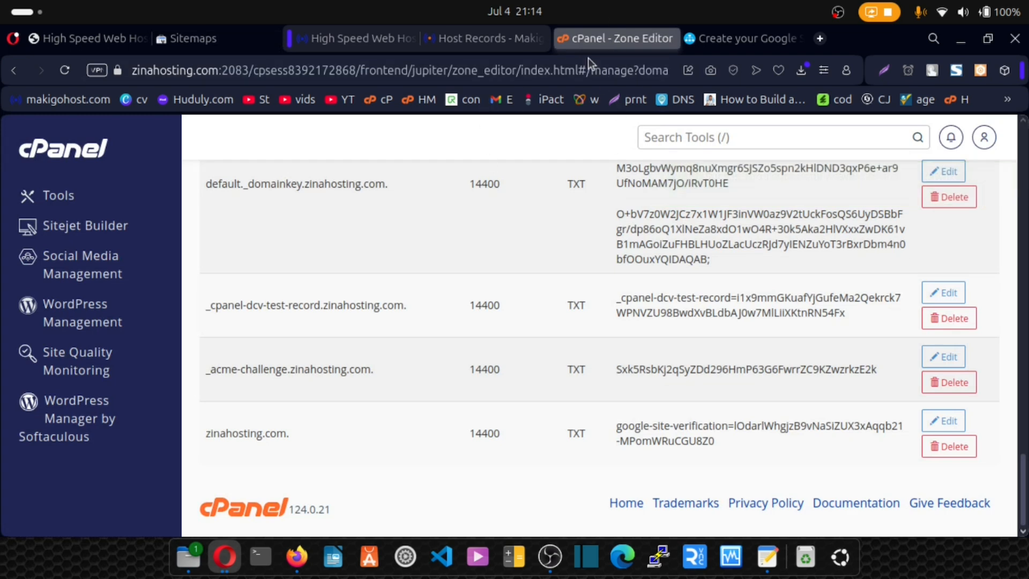
{"action": "left_click", "coordinate": [75, 180]}
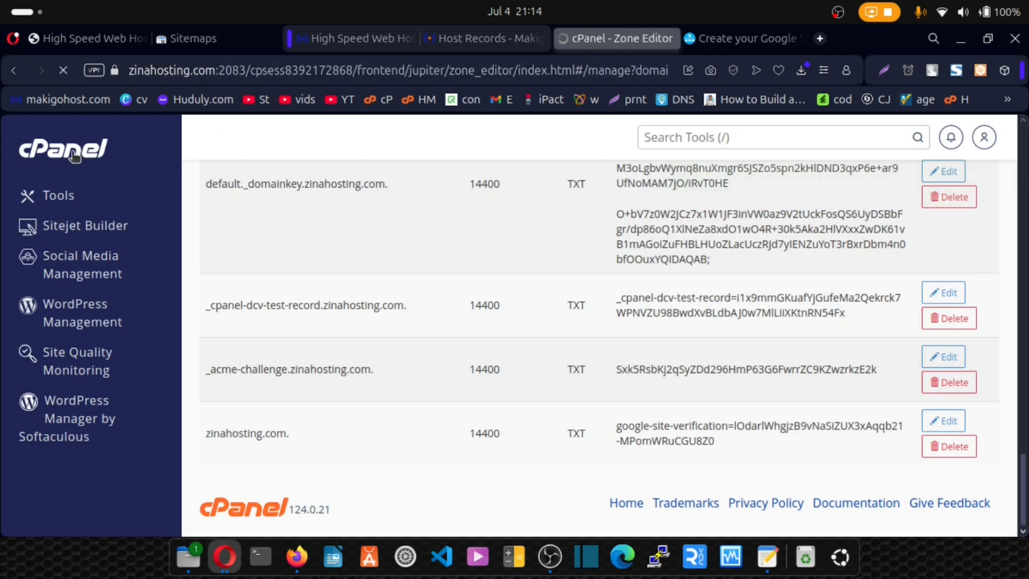
{"action": "scroll", "coordinate": [369, 351], "scroll_direction": "down", "scroll_amount": 15}
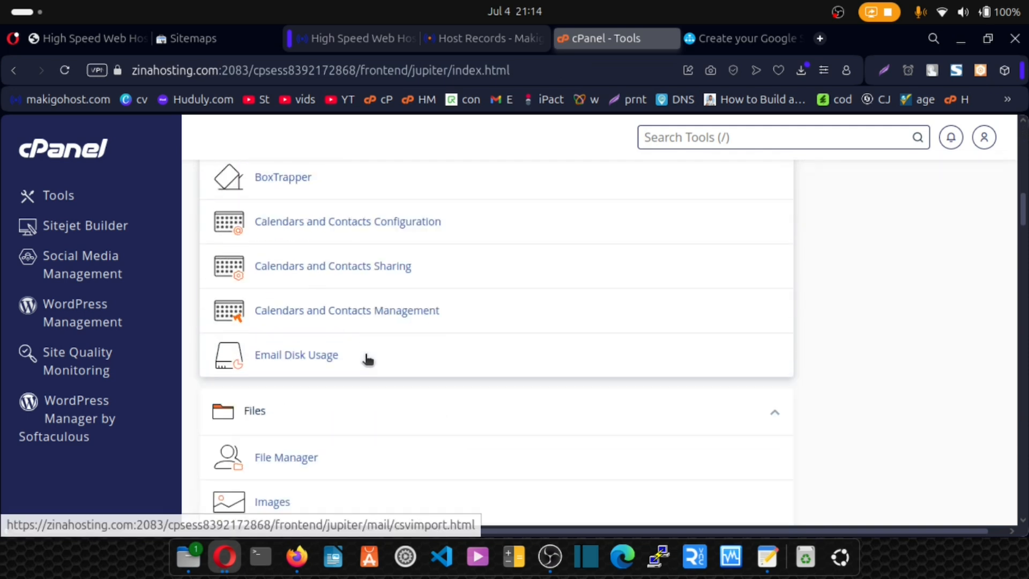
{"action": "left_click", "coordinate": [273, 320]}
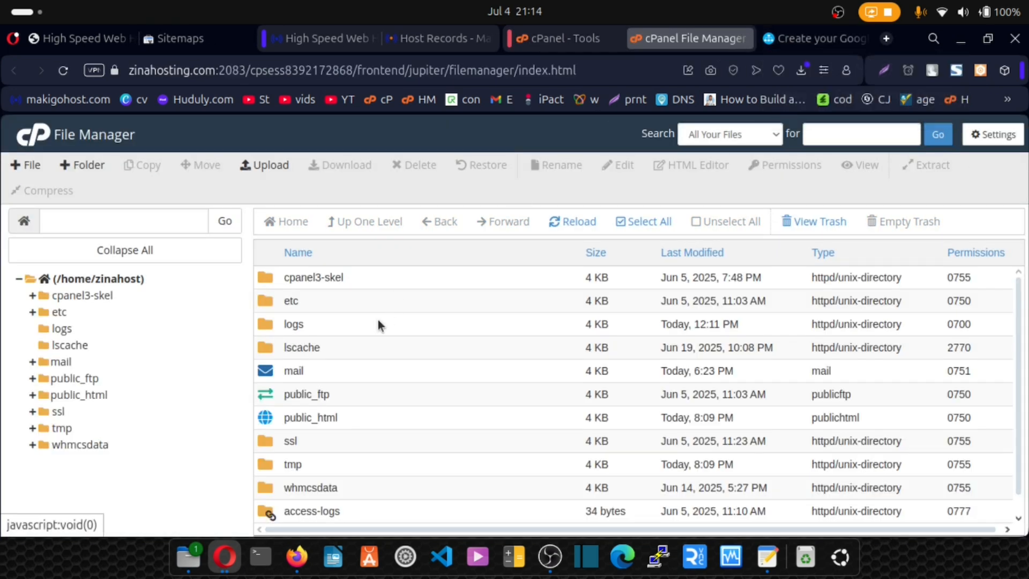
{"action": "double_click", "coordinate": [264, 411]}
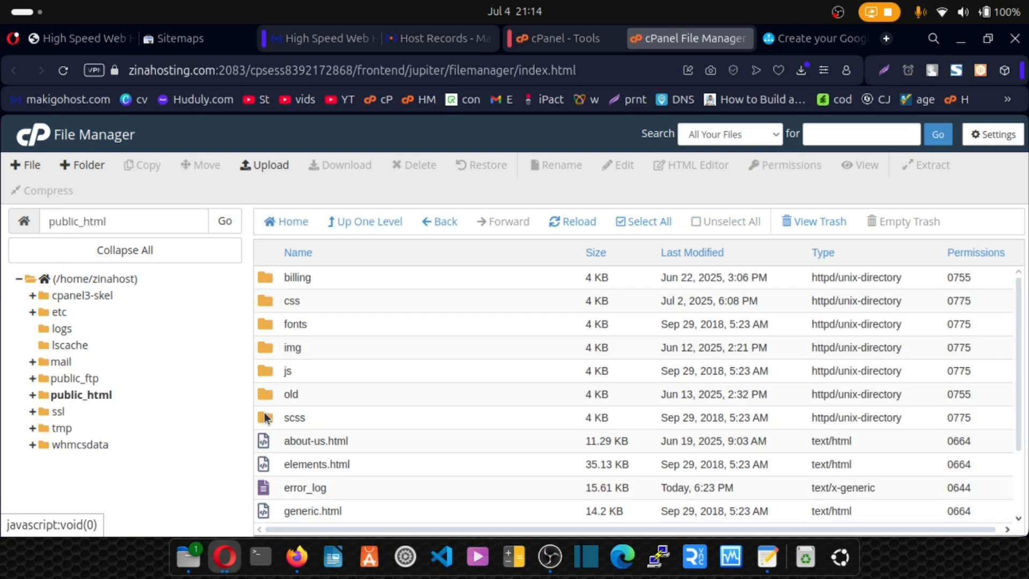
- Check the sitemap crawl's progress, look through the ZinaHost homepage down to its footer links, and return to the generator
{"action": "left_click", "coordinate": [786, 37]}
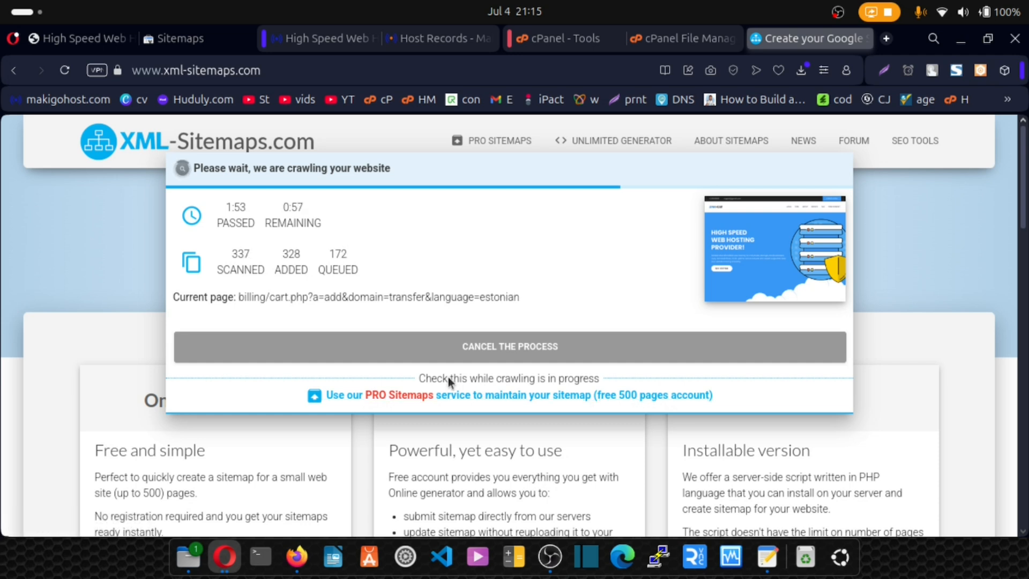
{"action": "left_click", "coordinate": [91, 41]}
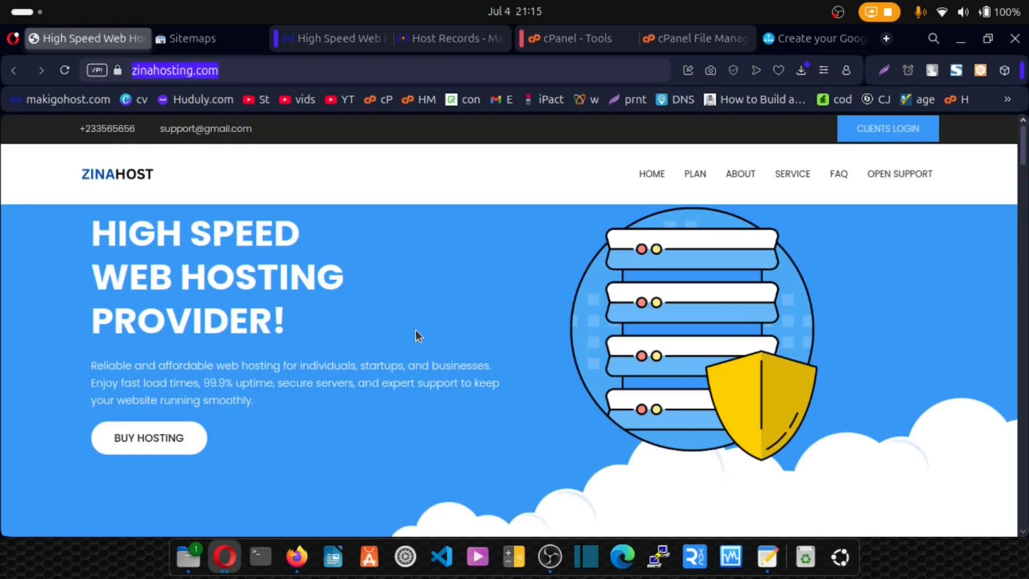
{"action": "scroll", "coordinate": [493, 292], "scroll_direction": "down", "scroll_amount": 10}
{"action": "scroll", "coordinate": [493, 292], "scroll_direction": "up", "scroll_amount": 10}
{"action": "scroll", "coordinate": [433, 300], "scroll_direction": "down", "scroll_amount": 15}
{"action": "scroll", "coordinate": [433, 305], "scroll_direction": "down", "scroll_amount": 10}
{"action": "scroll", "coordinate": [432, 304], "scroll_direction": "up", "scroll_amount": 2}
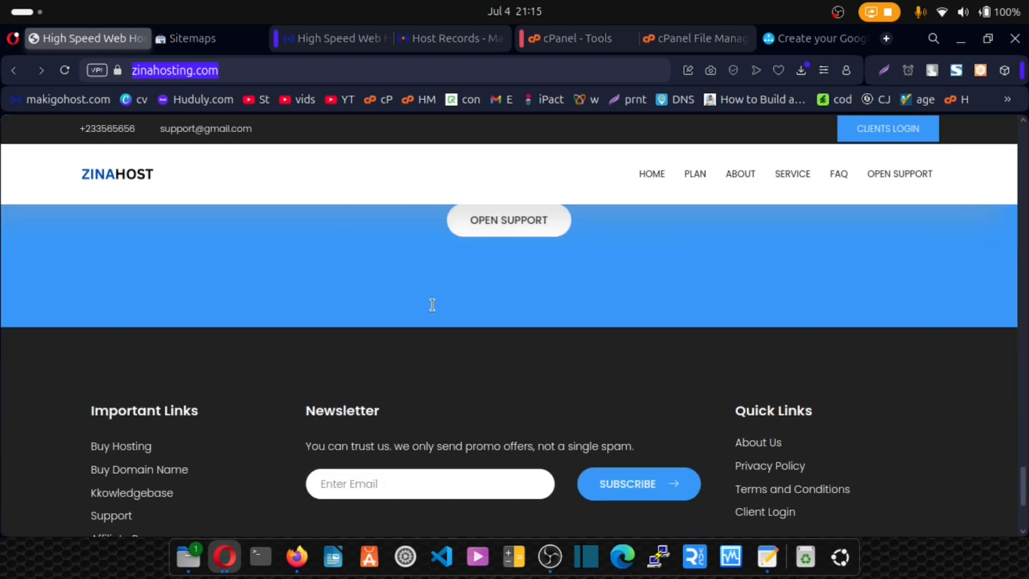
{"action": "scroll", "coordinate": [432, 304], "scroll_direction": "down", "scroll_amount": 3}
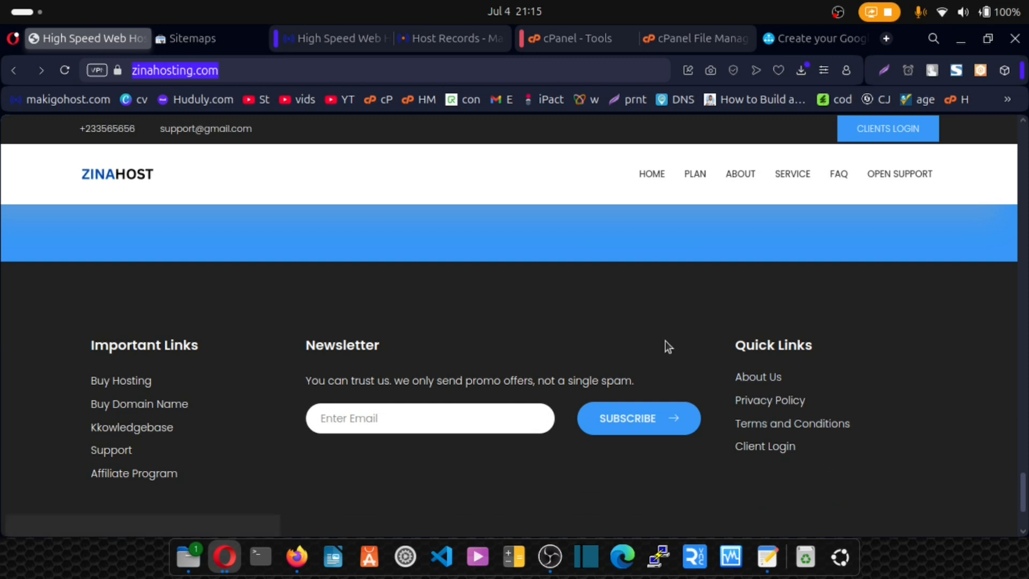
{"action": "left_click", "coordinate": [800, 48]}
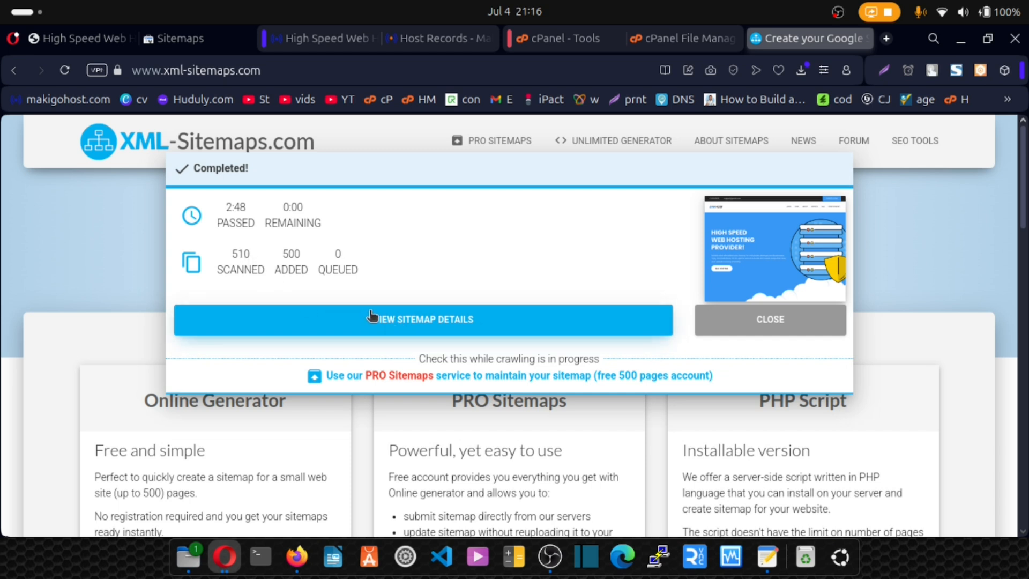
- Download the completed XML sitemap file from the zinahosting.com sitemap details and return to the public_html folder in cPanel File Manager
{"action": "left_click", "coordinate": [406, 327]}
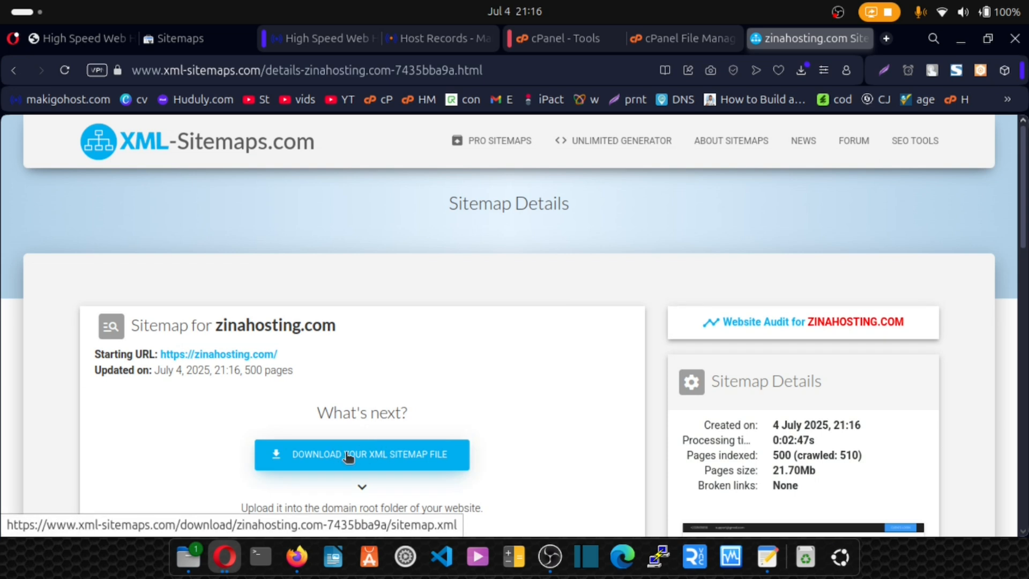
{"action": "left_click", "coordinate": [337, 459]}
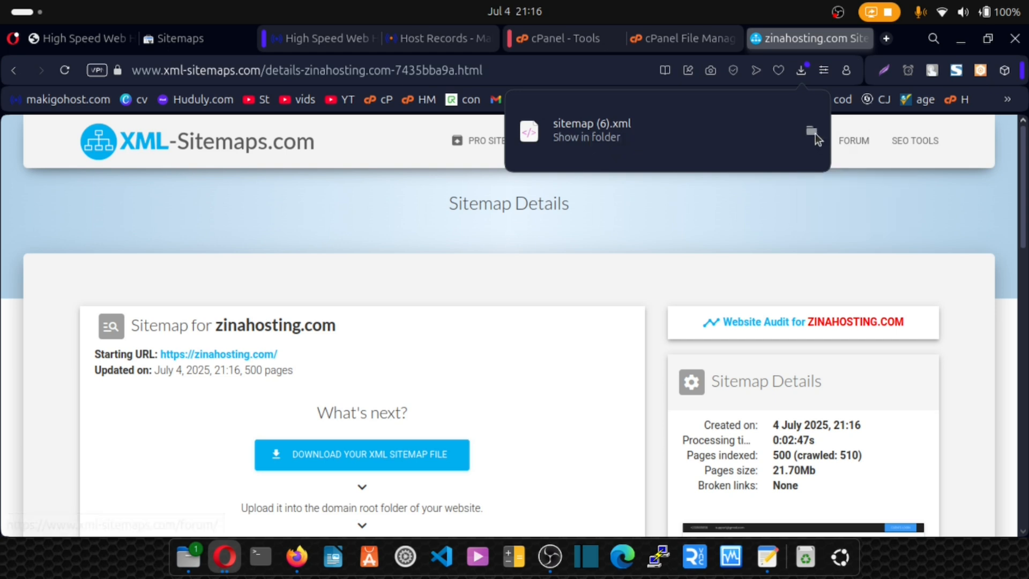
{"action": "left_click", "coordinate": [660, 41]}
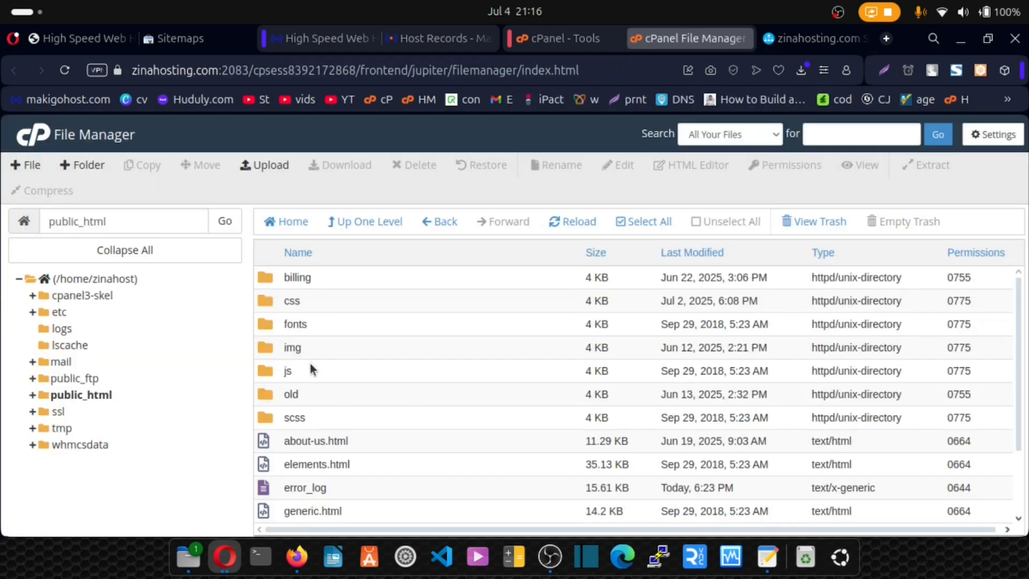
{"action": "double_click", "coordinate": [137, 210]}
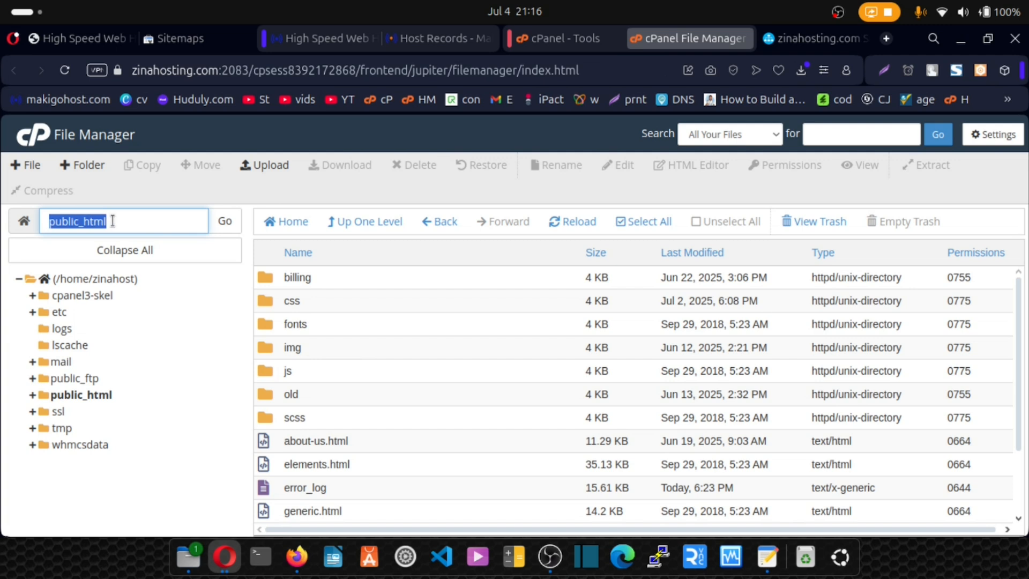
- Upload the downloaded sitemap (6).xml file to public_html and go back to that folder's listing
{"action": "left_click", "coordinate": [270, 166]}
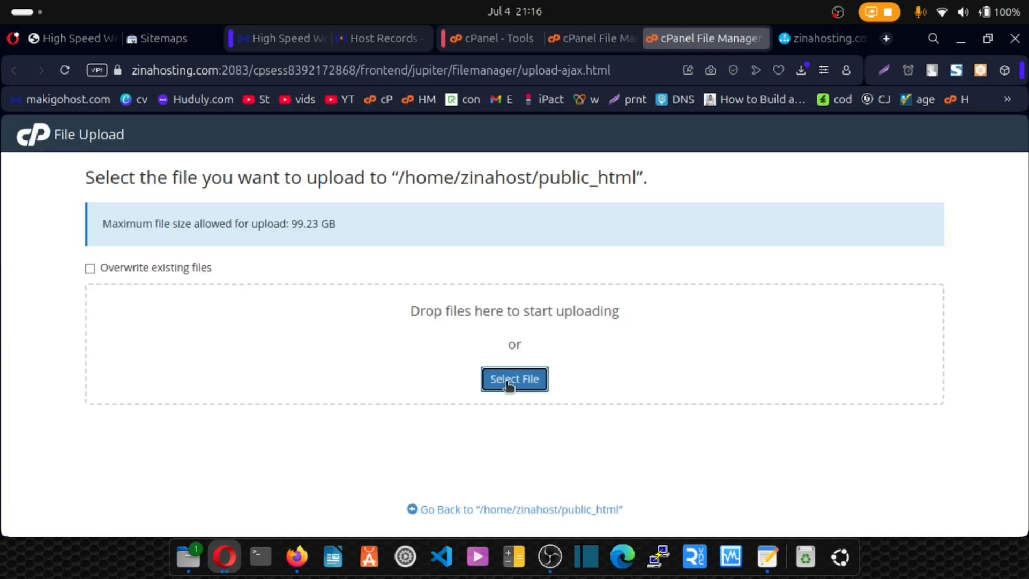
{"action": "left_click", "coordinate": [508, 384]}
{"action": "left_click", "coordinate": [545, 407]}
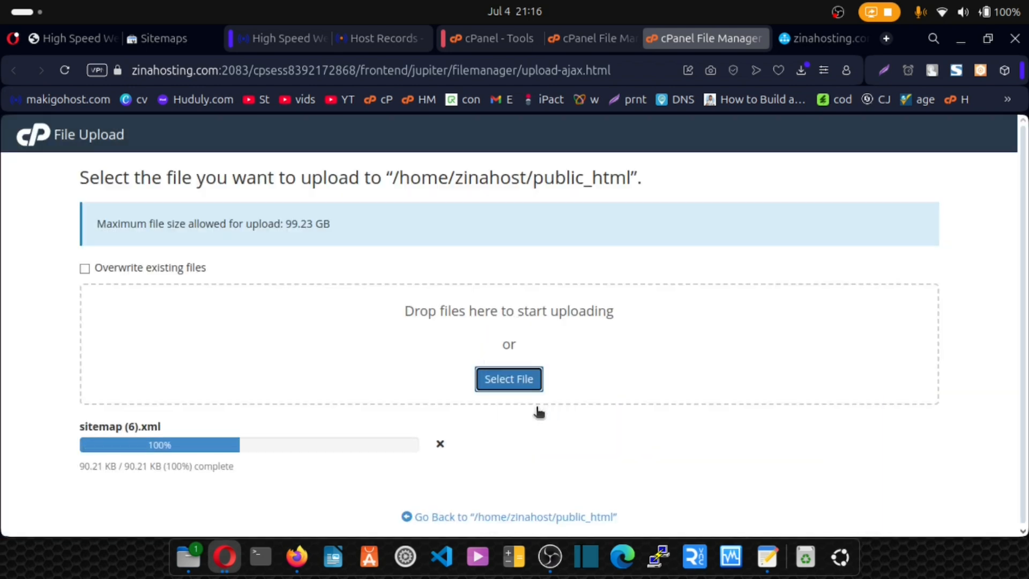
{"action": "left_click", "coordinate": [513, 519]}
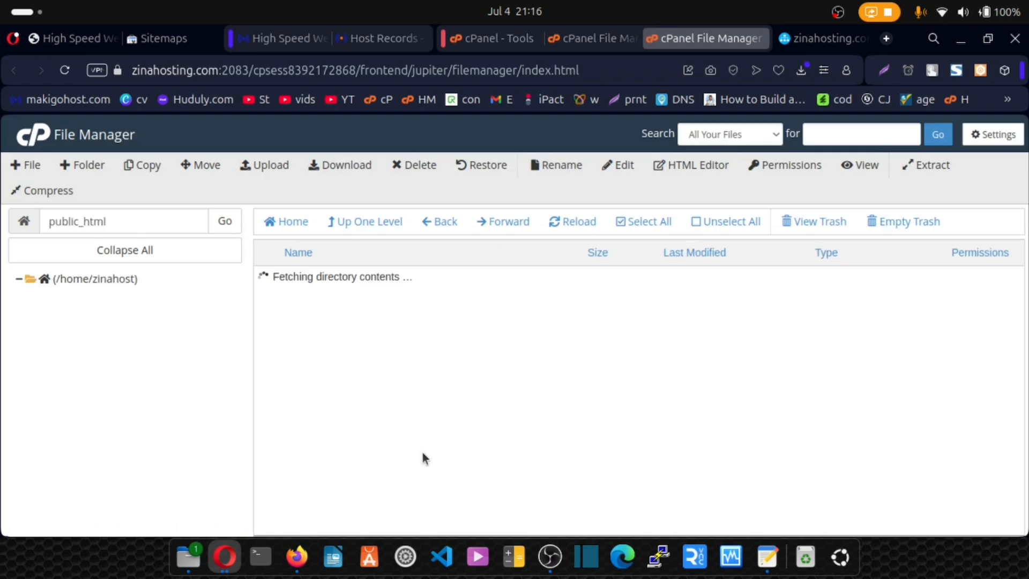
- Rename the uploaded sitemap (6).xml file in public_html to sitemap.xml
{"action": "scroll", "coordinate": [393, 423], "scroll_direction": "down", "scroll_amount": 3}
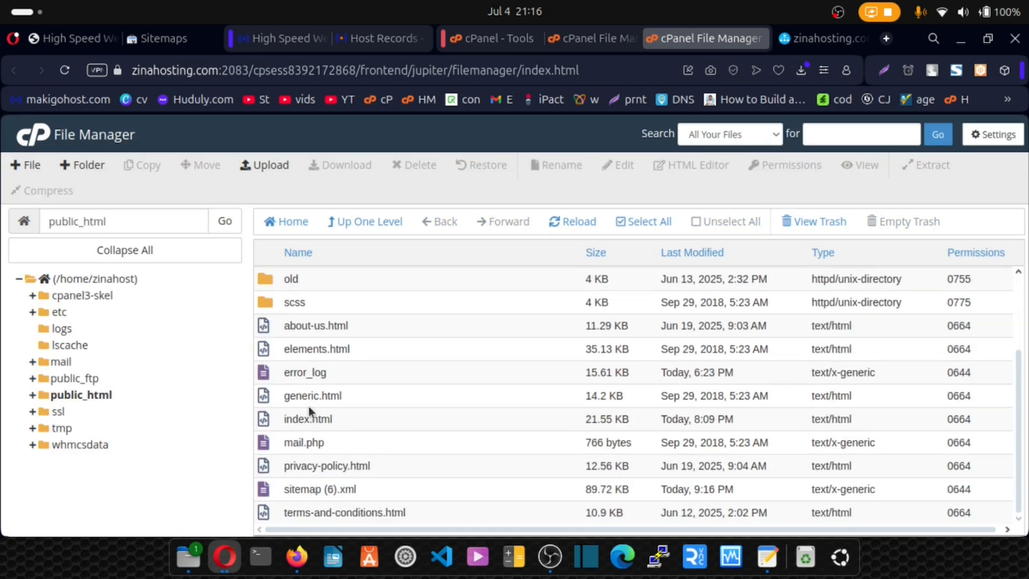
{"action": "left_click", "coordinate": [321, 489]}
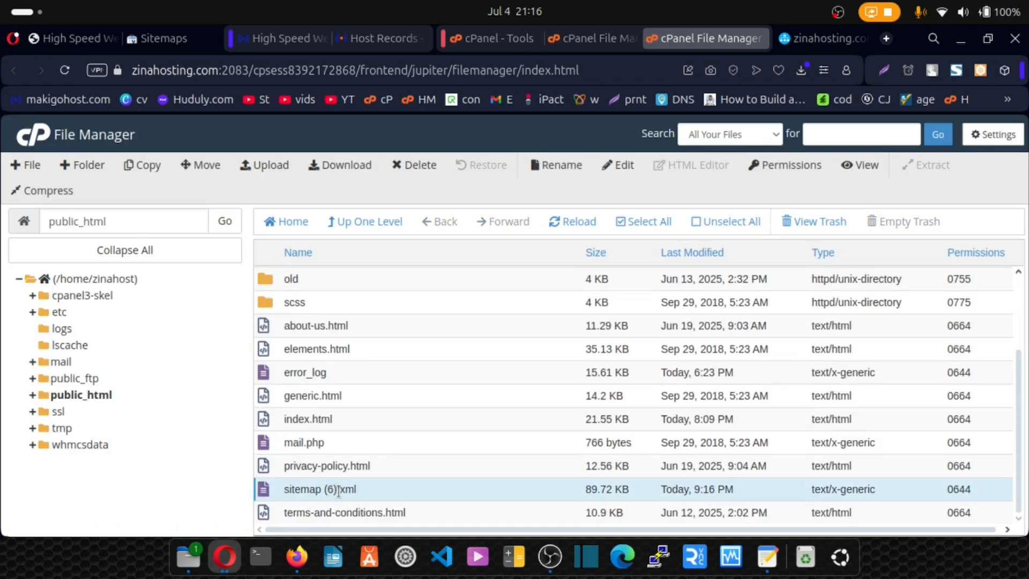
{"action": "left_click", "coordinate": [557, 166]}
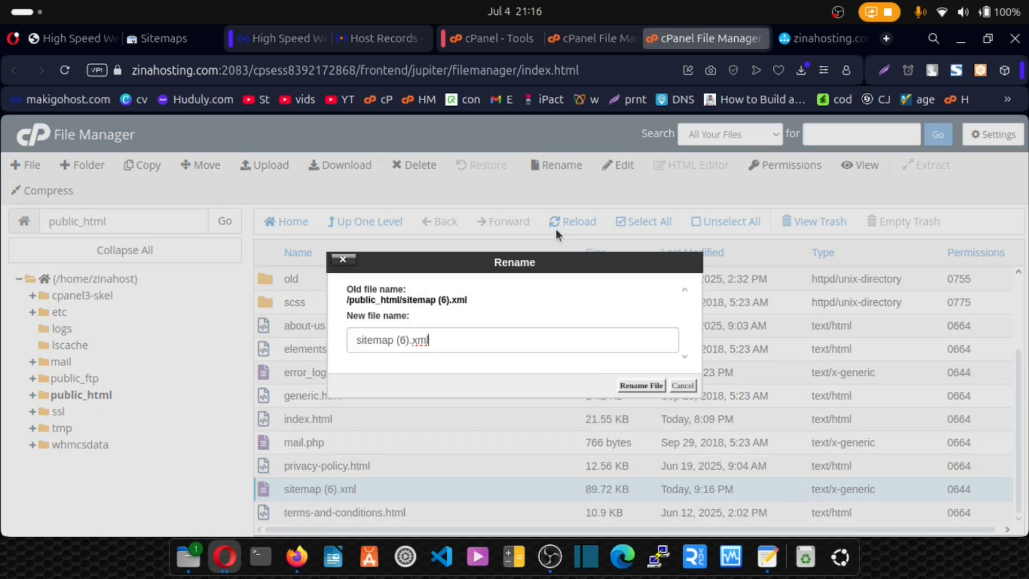
{"action": "left_click_drag", "start_coordinate": [409, 340], "coordinate": [398, 341]}
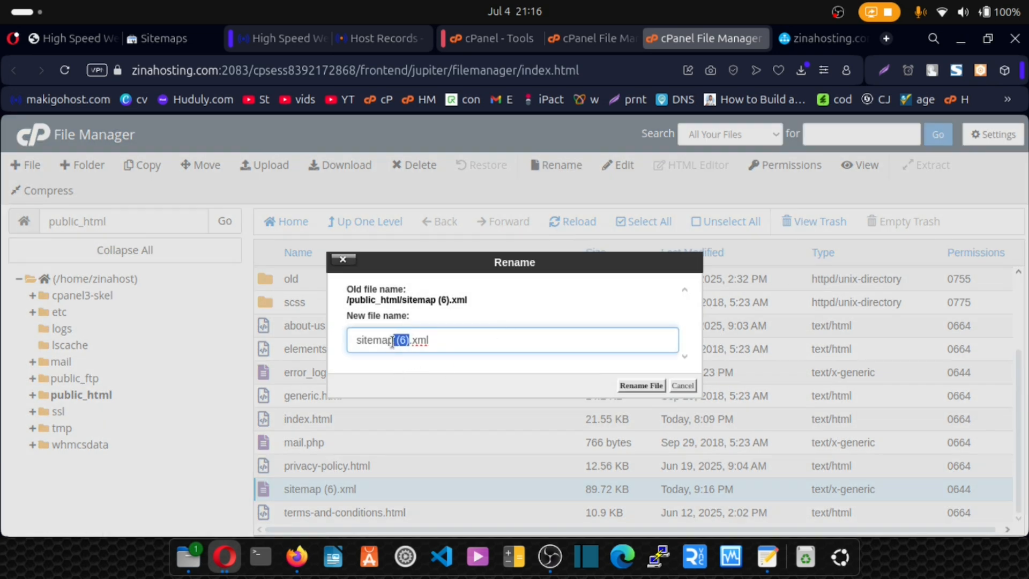
{"action": "key", "text": "BackSpace"}
{"action": "left_click", "coordinate": [642, 390]}
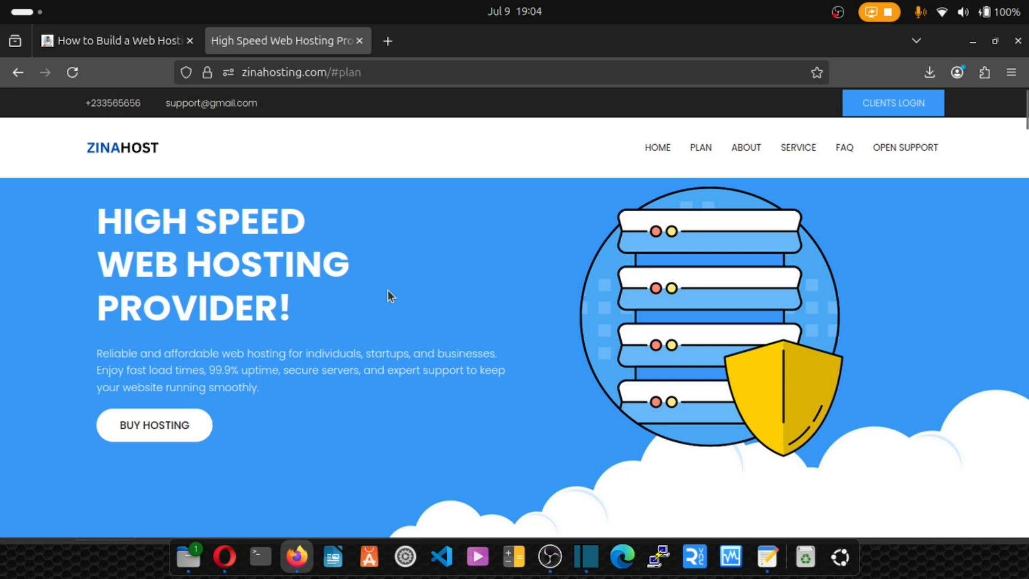
- On the ZinaHost homepage, look through the hosting plans and open the order page for the Basic plan
{"action": "left_click", "coordinate": [172, 423]}
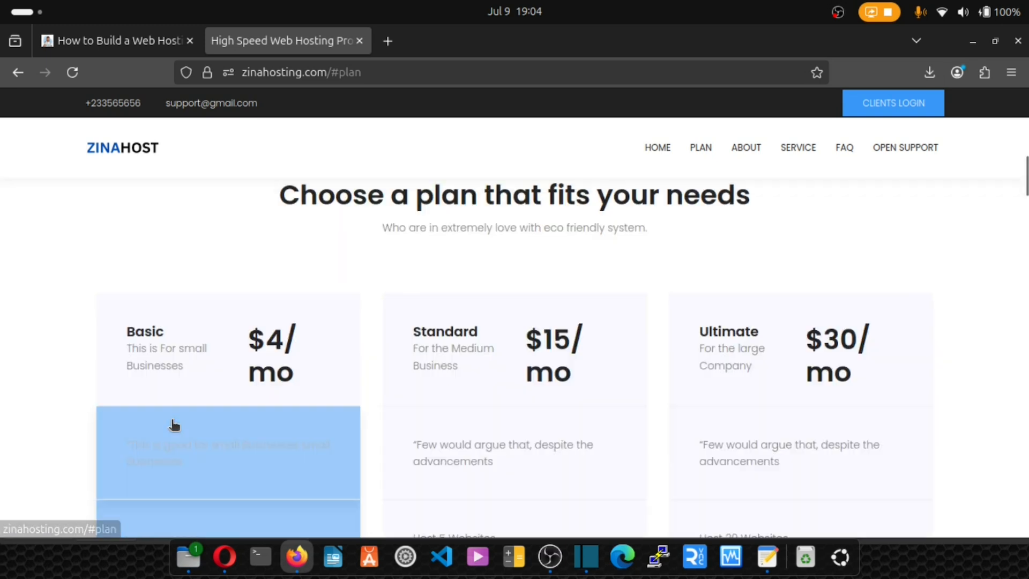
{"action": "scroll", "coordinate": [700, 447], "scroll_direction": "down", "scroll_amount": 8}
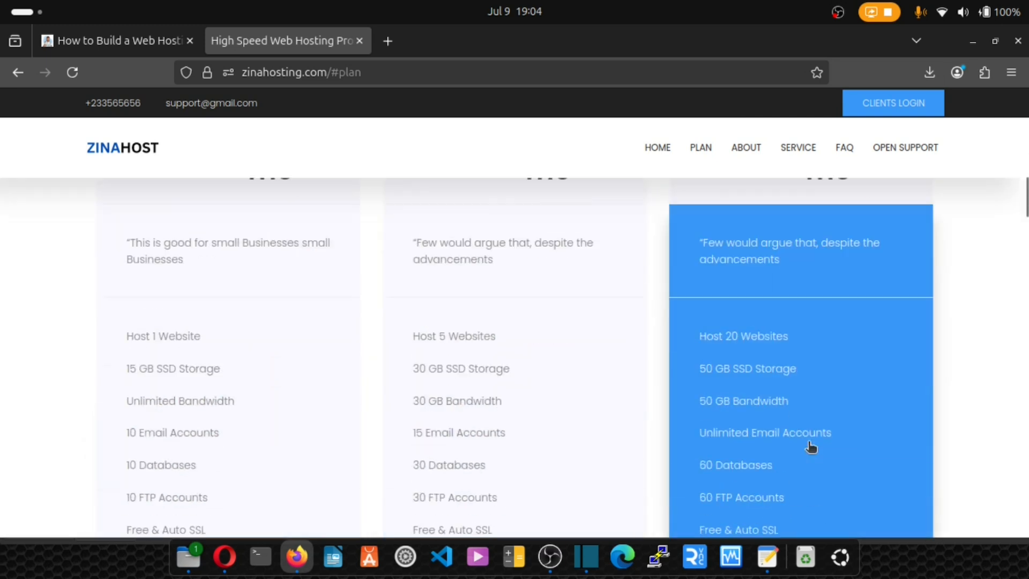
{"action": "left_click", "coordinate": [198, 449]}
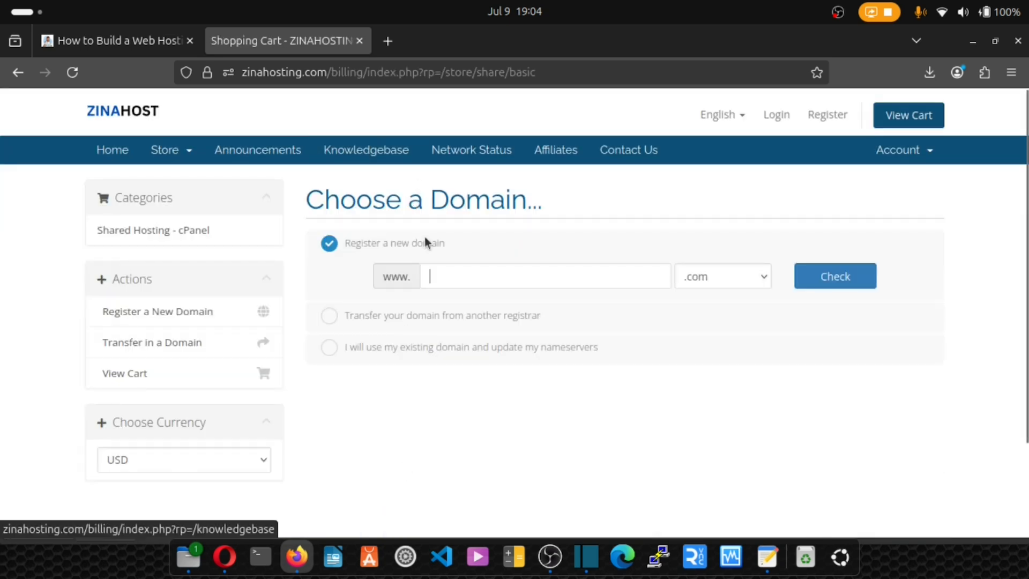
- Check whether the domain hdhdhdhdh.com is available to register and look through the domain extension offers
{"action": "type", "text": "hdhdhdhdh"}
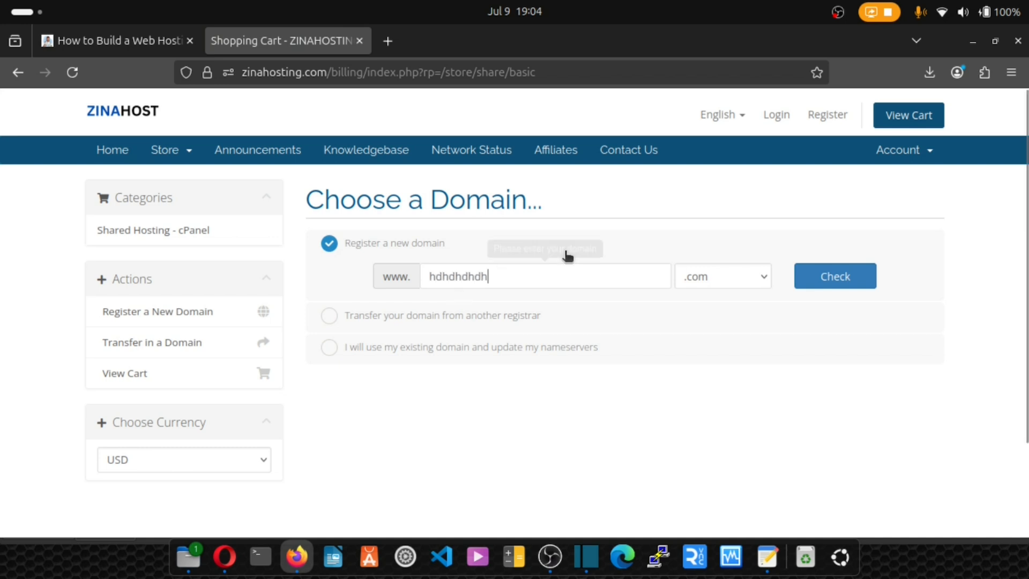
{"action": "left_click", "coordinate": [752, 281]}
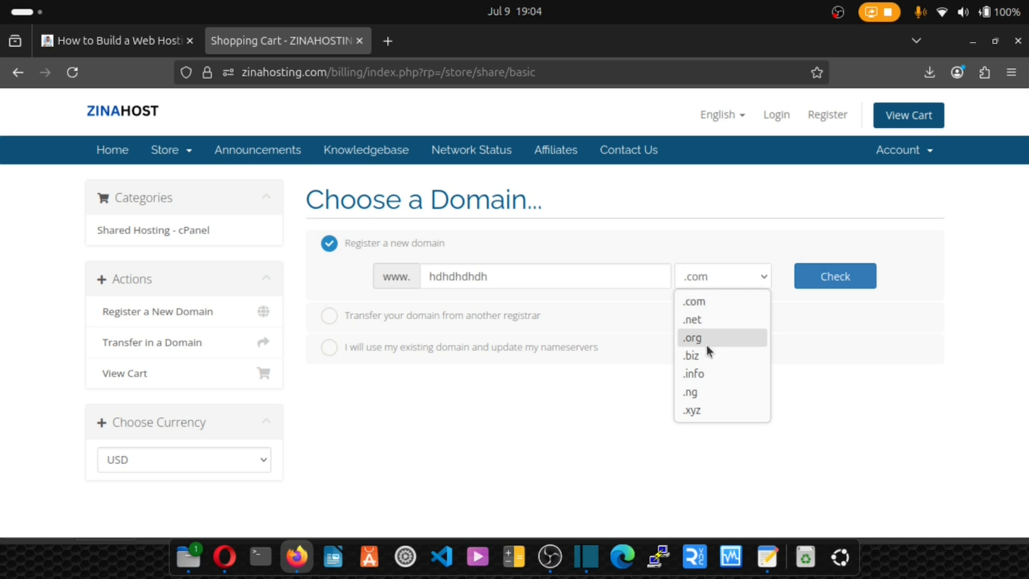
{"action": "left_click", "coordinate": [835, 270]}
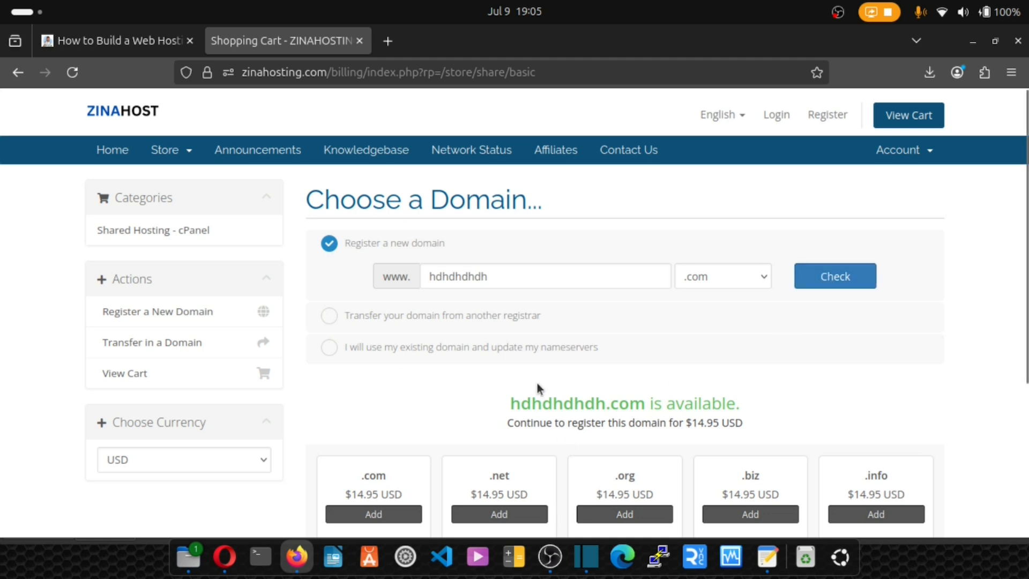
{"action": "scroll", "coordinate": [536, 382], "scroll_direction": "down", "scroll_amount": 3}
{"action": "scroll", "coordinate": [536, 383], "scroll_direction": "down", "scroll_amount": 3}
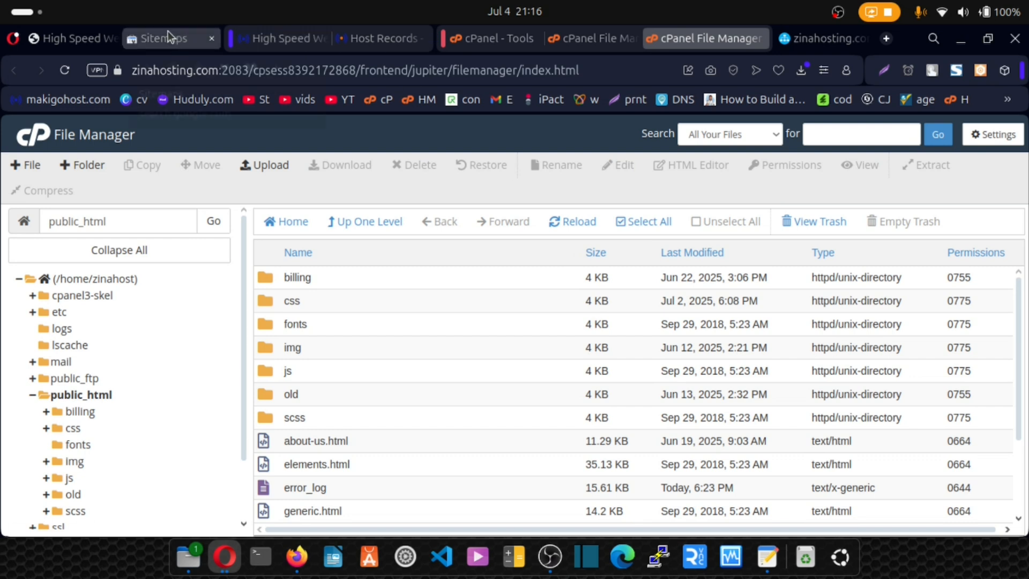
{"action": "left_click", "coordinate": [168, 35]}
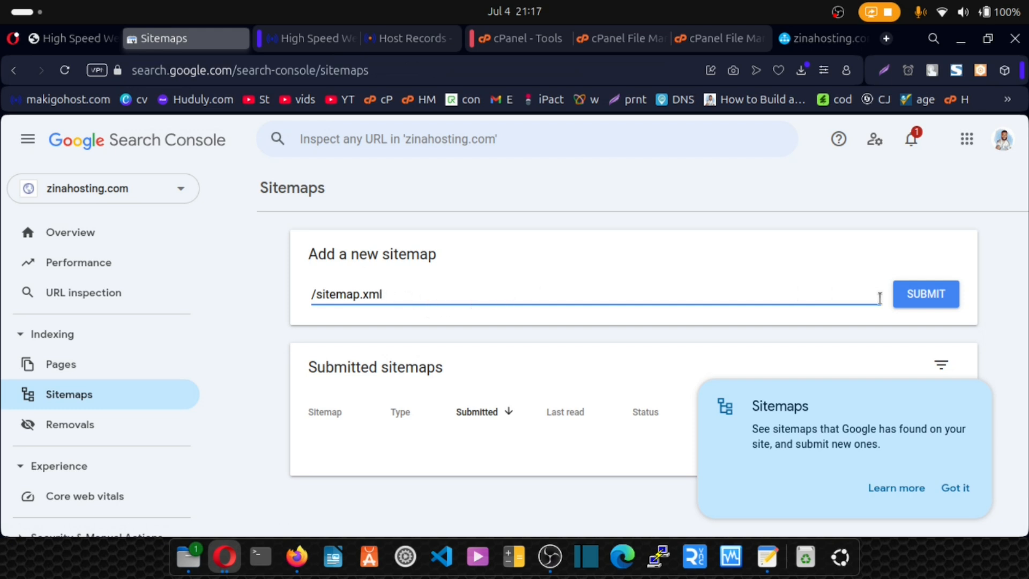
{"action": "left_click", "coordinate": [927, 299]}
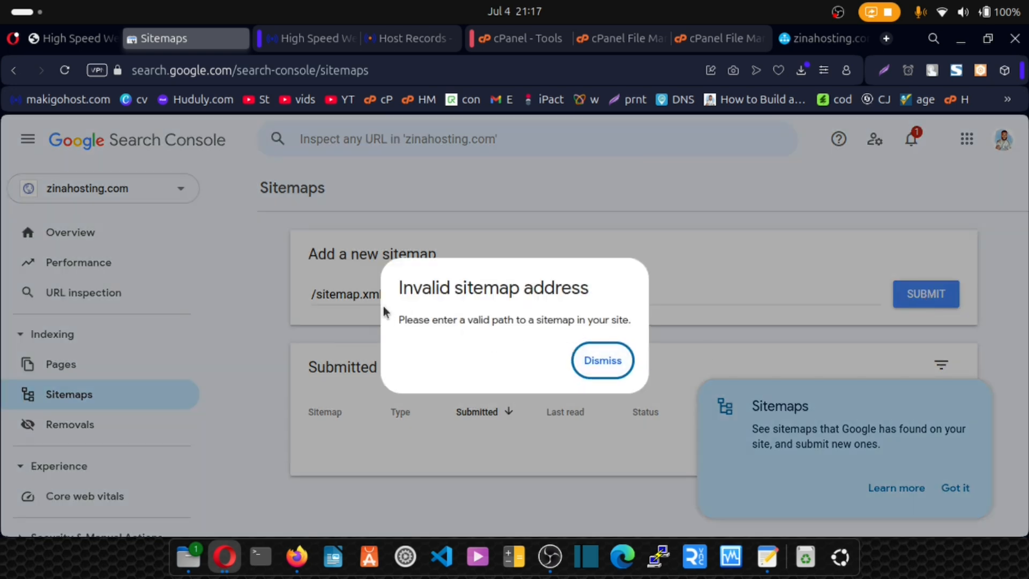
{"action": "triple_click", "coordinate": [359, 299]}
{"action": "type", "text": "https://zinahosting.com/sitemap.xml"}
{"action": "left_click", "coordinate": [926, 295]}
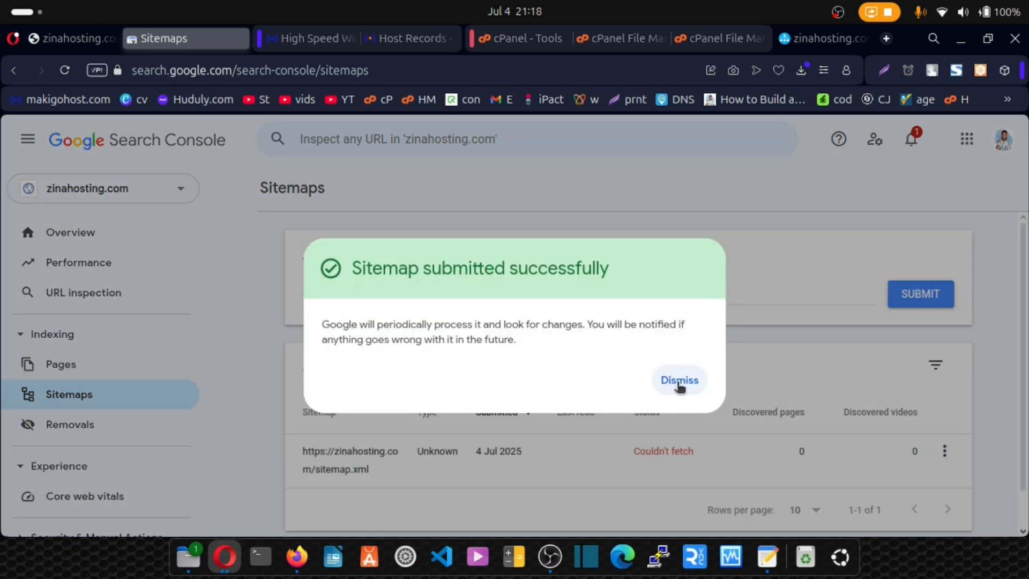
{"action": "left_click", "coordinate": [680, 380]}
- Check the submitted sitemap's status and available actions, and open its details in the submitted sitemaps list
{"action": "scroll", "coordinate": [674, 388], "scroll_direction": "down", "scroll_amount": 1}
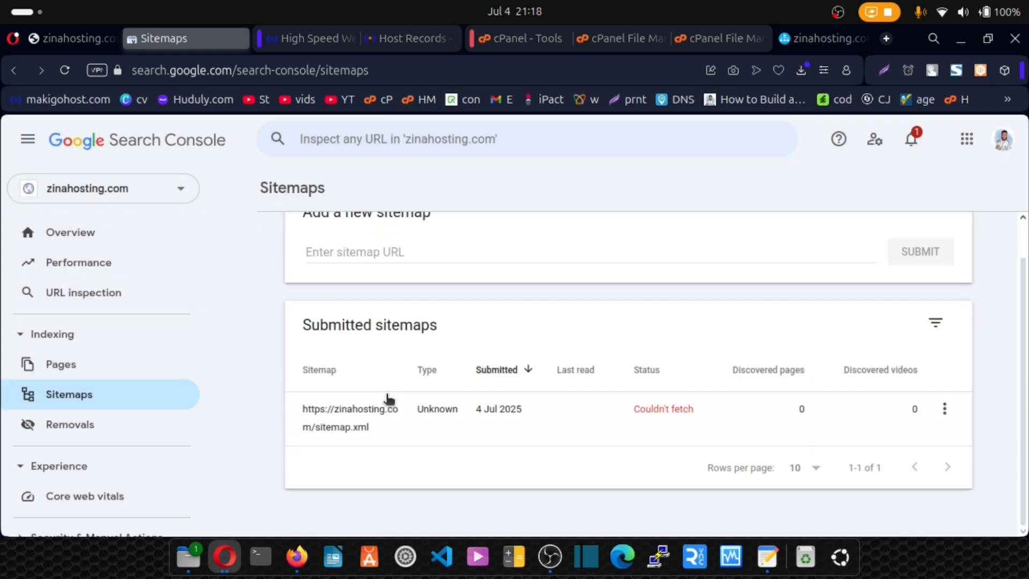
{"action": "left_click", "coordinate": [943, 411]}
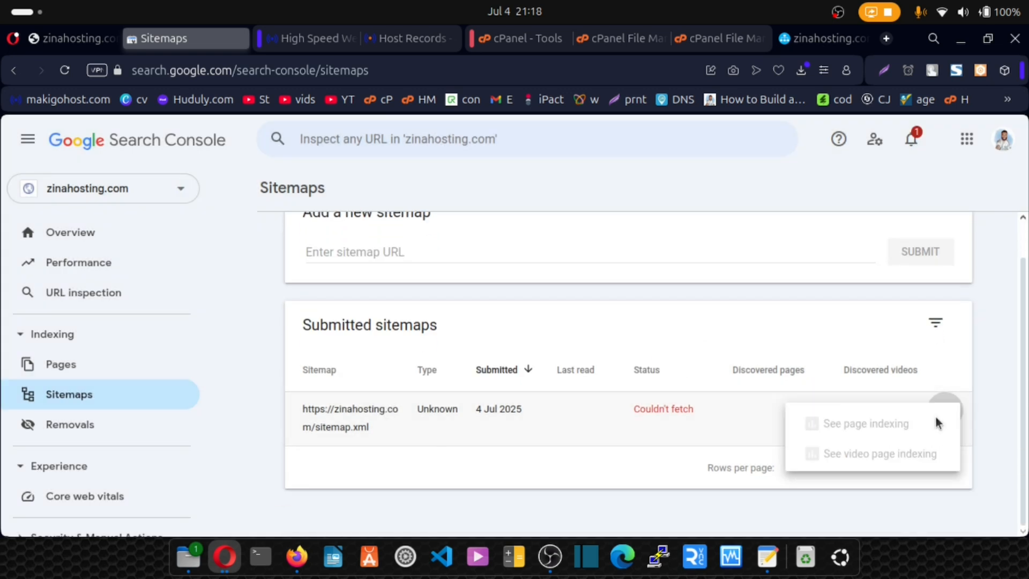
{"action": "left_click", "coordinate": [546, 433]}
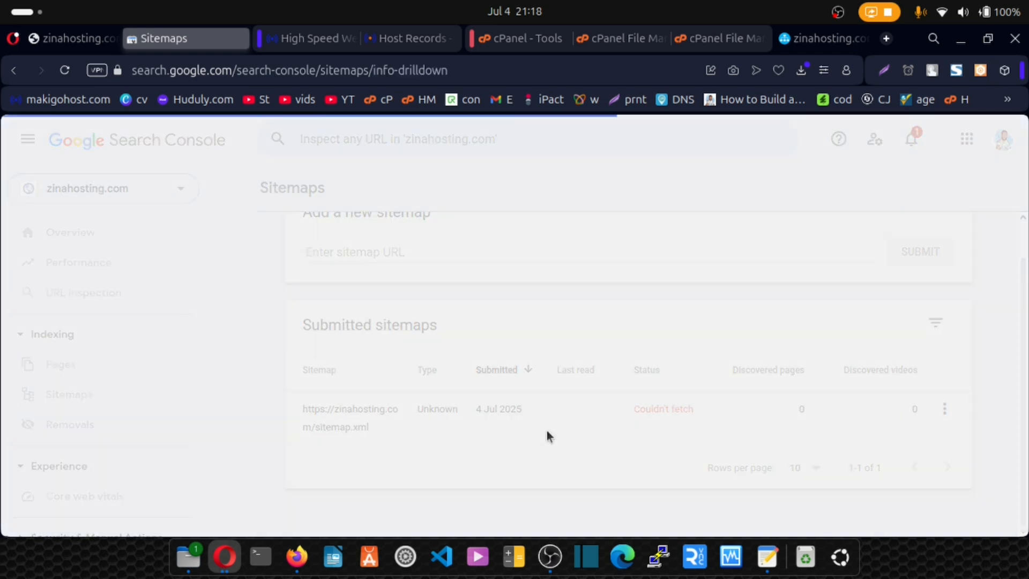
{"action": "left_click_drag", "start_coordinate": [344, 392], "coordinate": [539, 404]}
{"action": "left_click", "coordinate": [588, 379]}
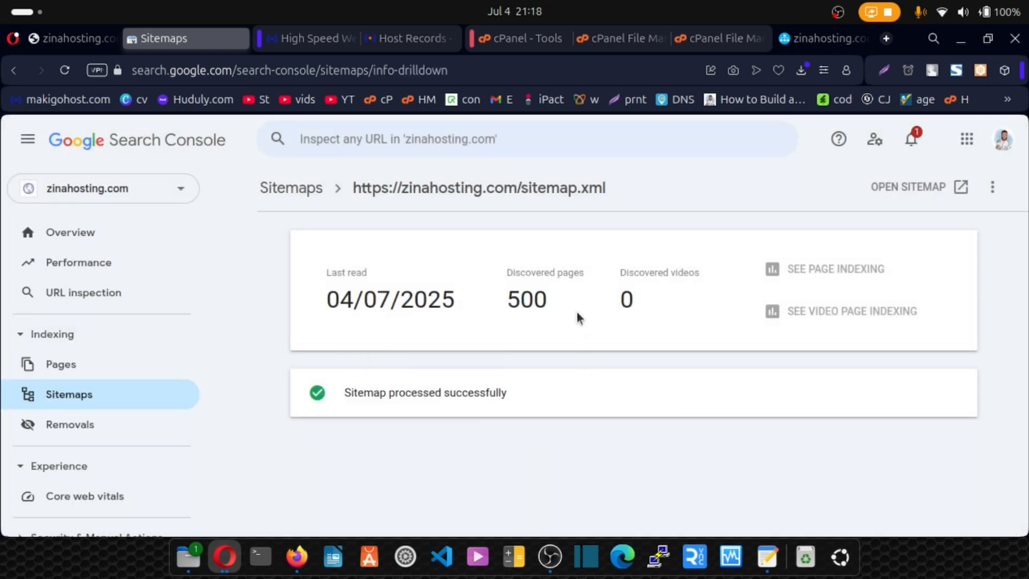
- Examine the sitemap's discovered pages, open the live sitemap.xml file and return to the Search Console details
{"action": "double_click", "coordinate": [521, 304]}
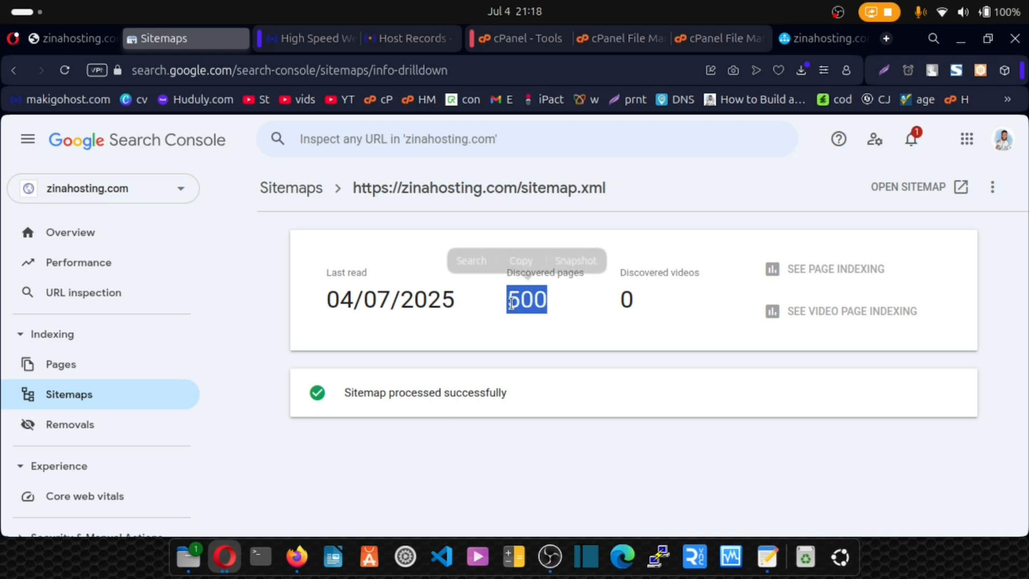
{"action": "left_click", "coordinate": [562, 315]}
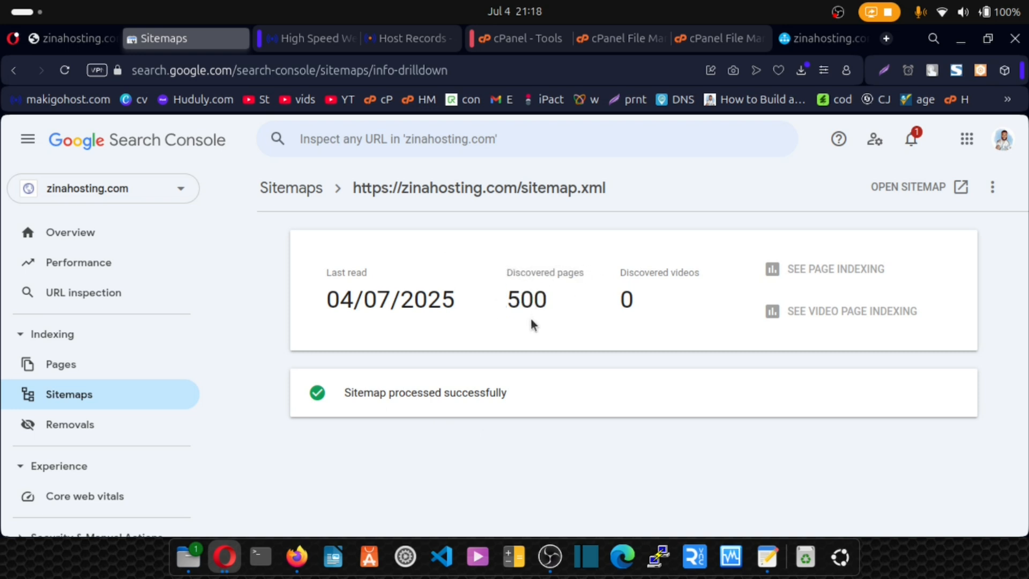
{"action": "left_click", "coordinate": [909, 189]}
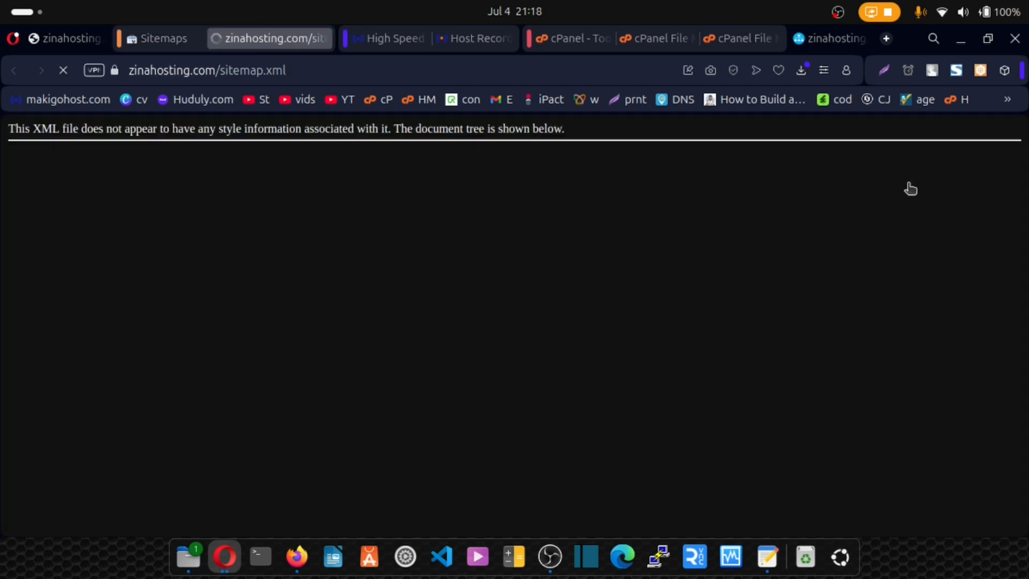
{"action": "left_click", "coordinate": [163, 36]}
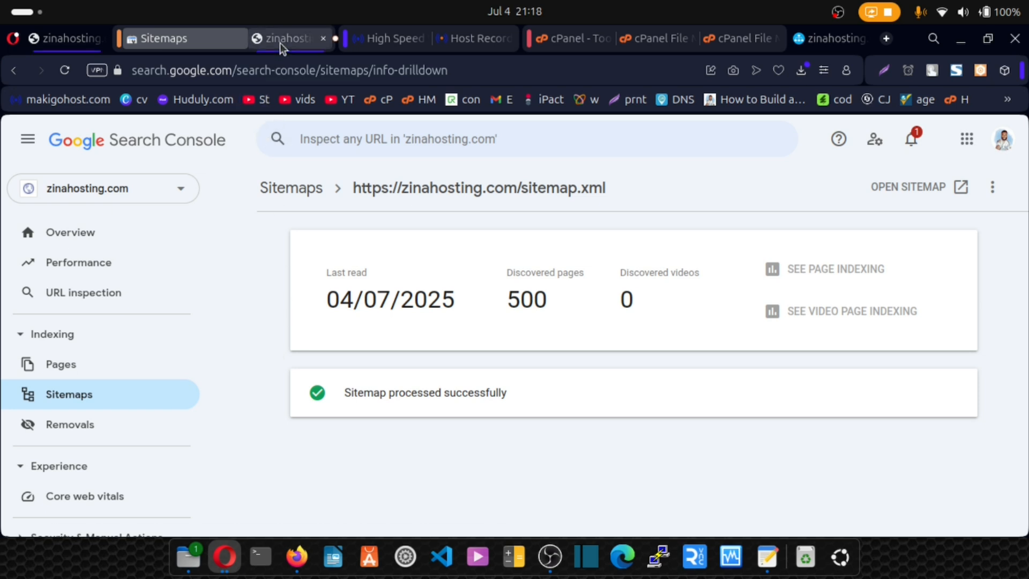
- Search Google for zinahosting in a new tab and look through the site's results and sitelinks
{"action": "left_click", "coordinate": [886, 41]}
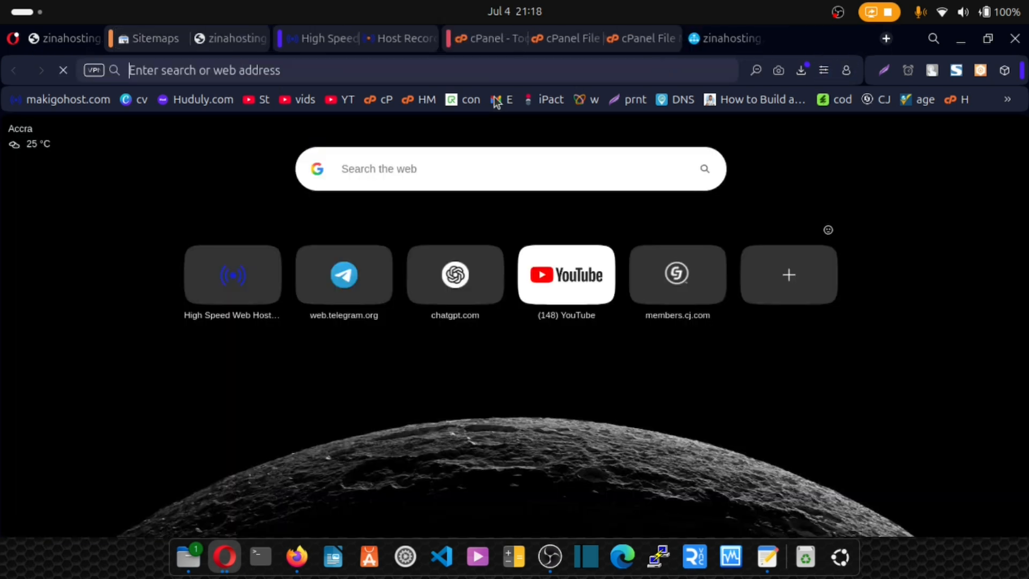
{"action": "type", "text": "zina"}
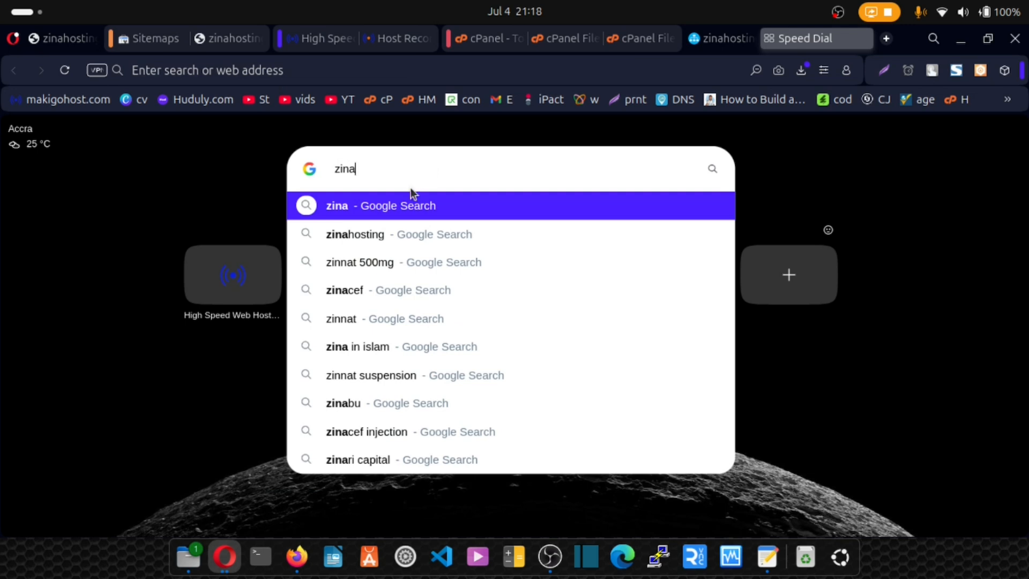
{"action": "left_click", "coordinate": [375, 236]}
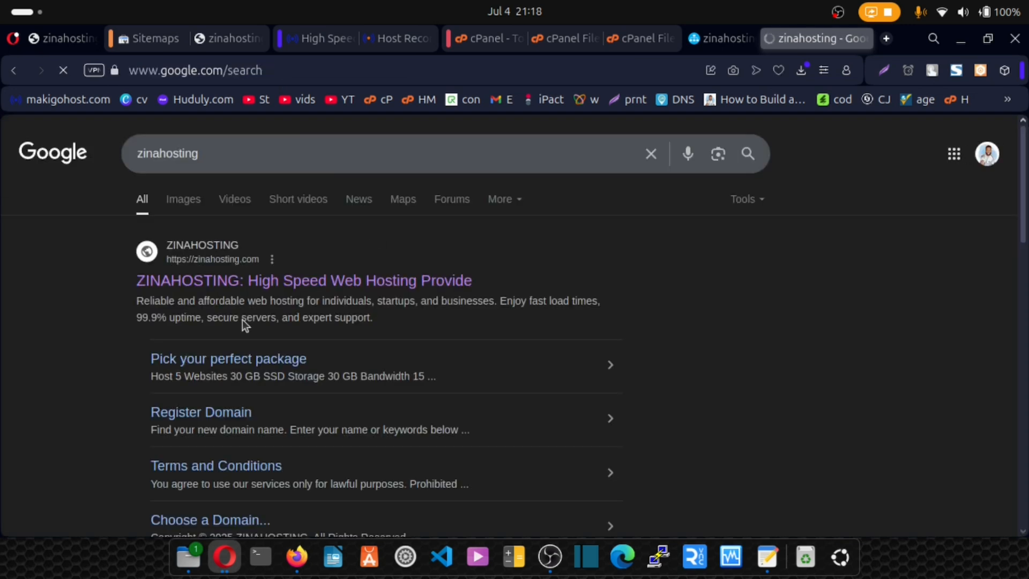
{"action": "scroll", "coordinate": [292, 287], "scroll_direction": "down", "scroll_amount": 3}
{"action": "scroll", "coordinate": [292, 290], "scroll_direction": "down", "scroll_amount": 2}
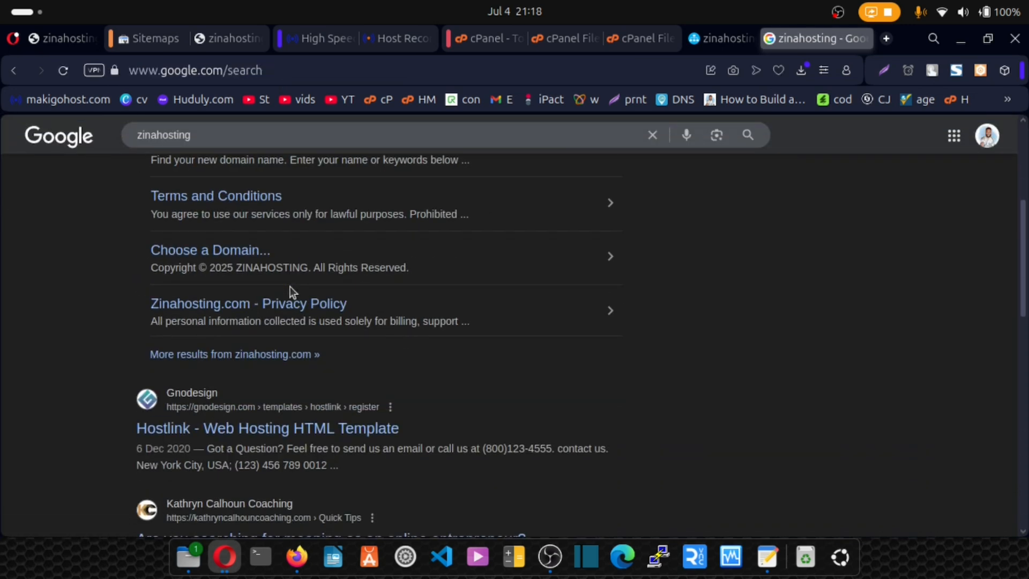
{"action": "scroll", "coordinate": [292, 292], "scroll_direction": "up", "scroll_amount": 3}
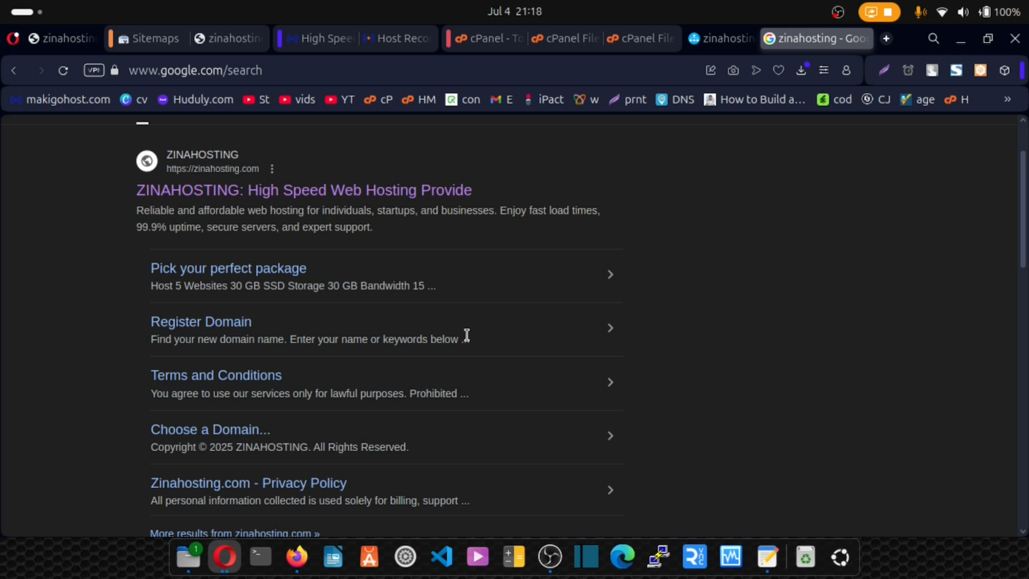
{"action": "scroll", "coordinate": [445, 313], "scroll_direction": "up", "scroll_amount": 2}
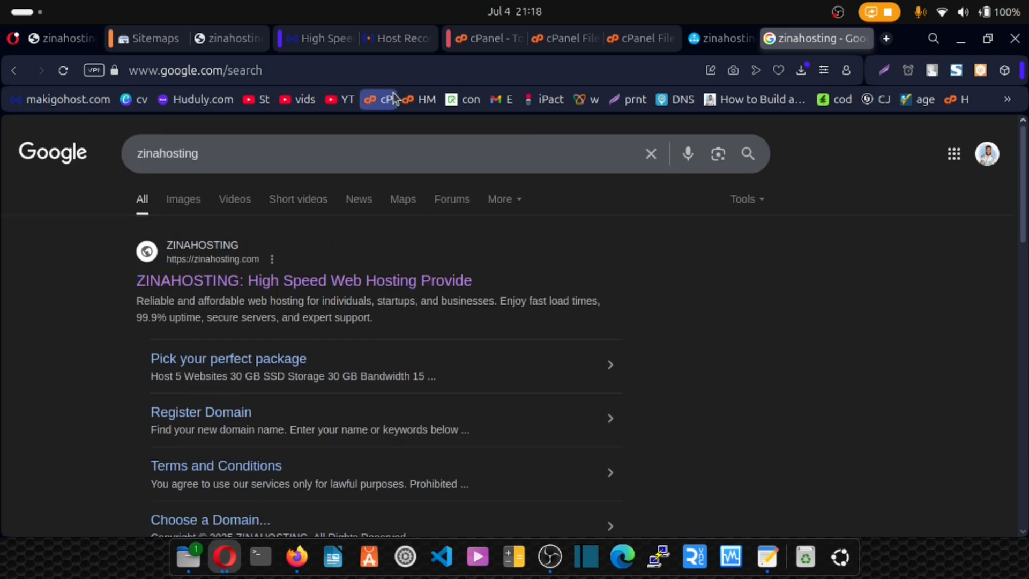